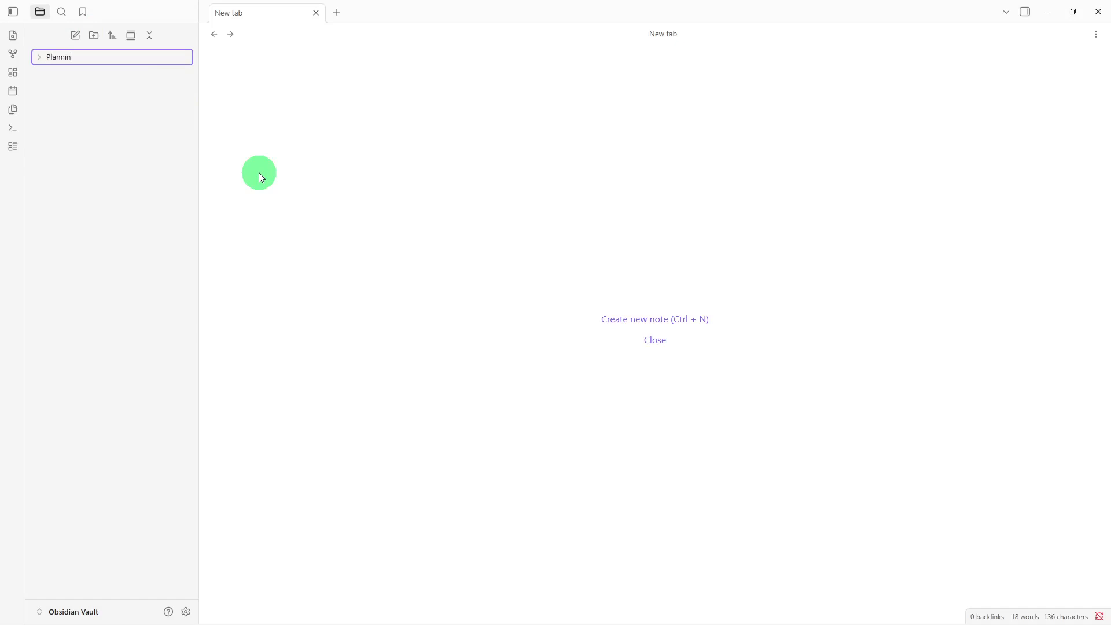
Step: Finish naming the first folder Planning and create a second top-level folder named Project
text(g)
key(Return)
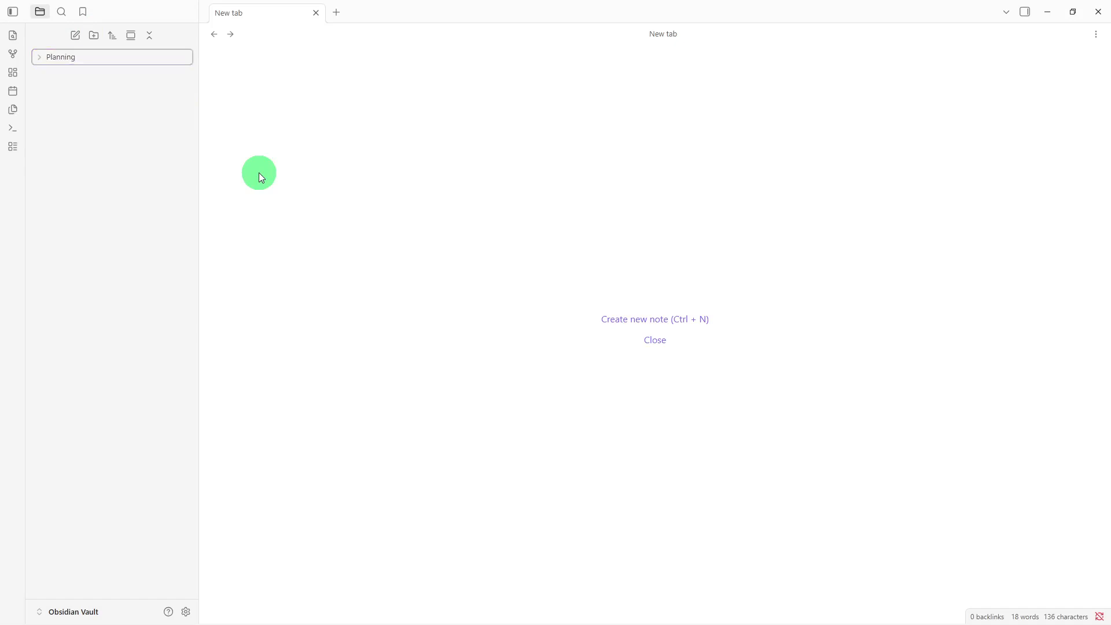
click(92, 32)
key(BackSpace)
text(P)
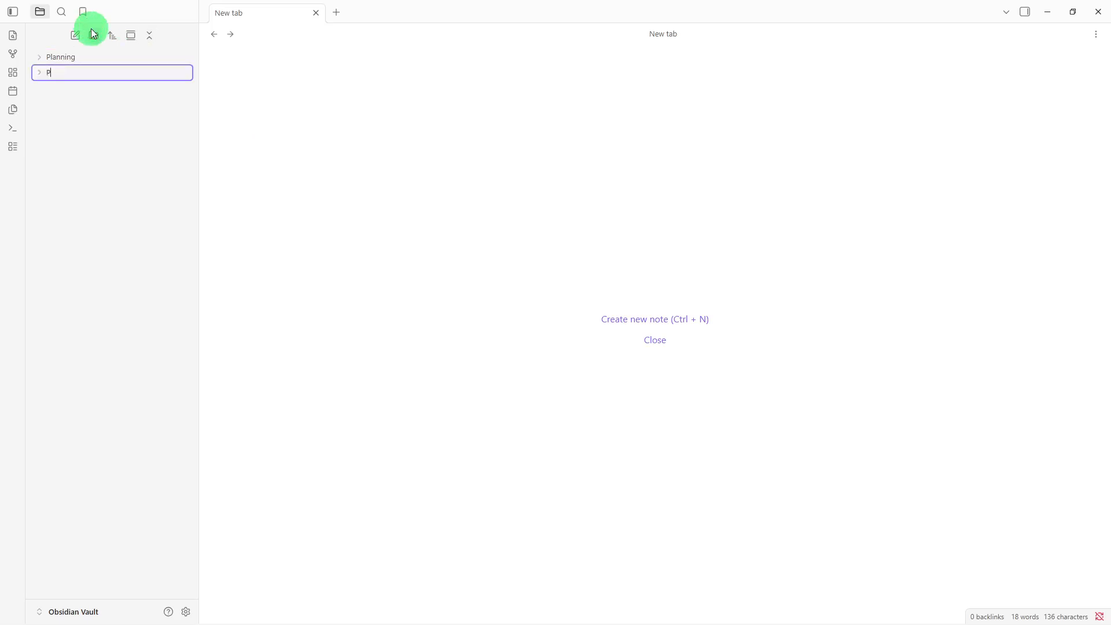
text(roject)
key(Return)
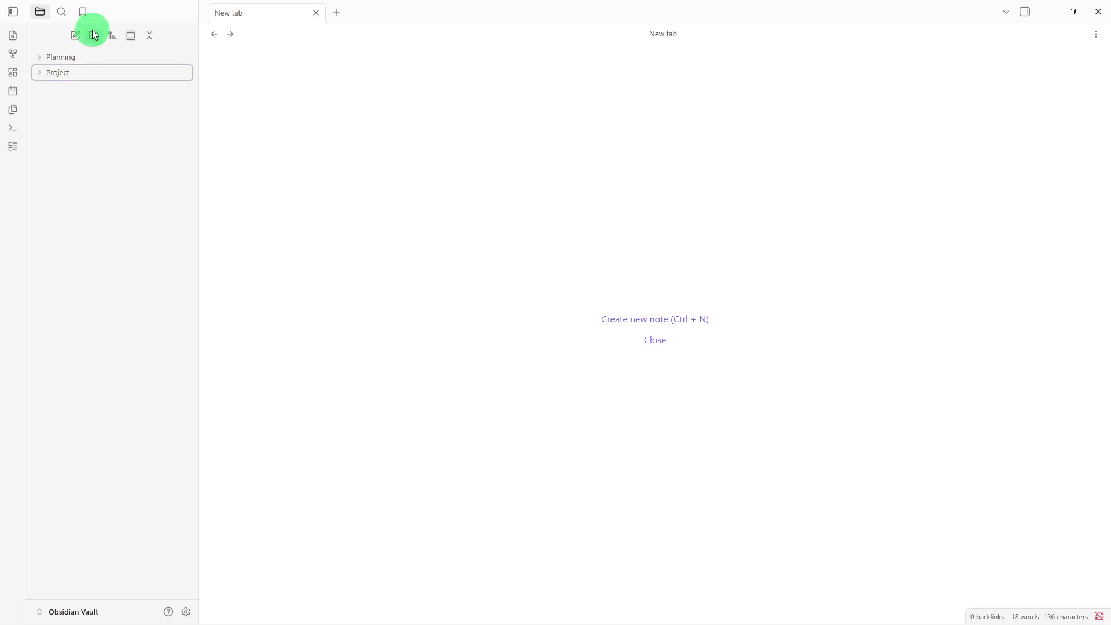
Step: Create a third top-level folder in the vault named Resources
click(93, 33)
key(BackSpace)
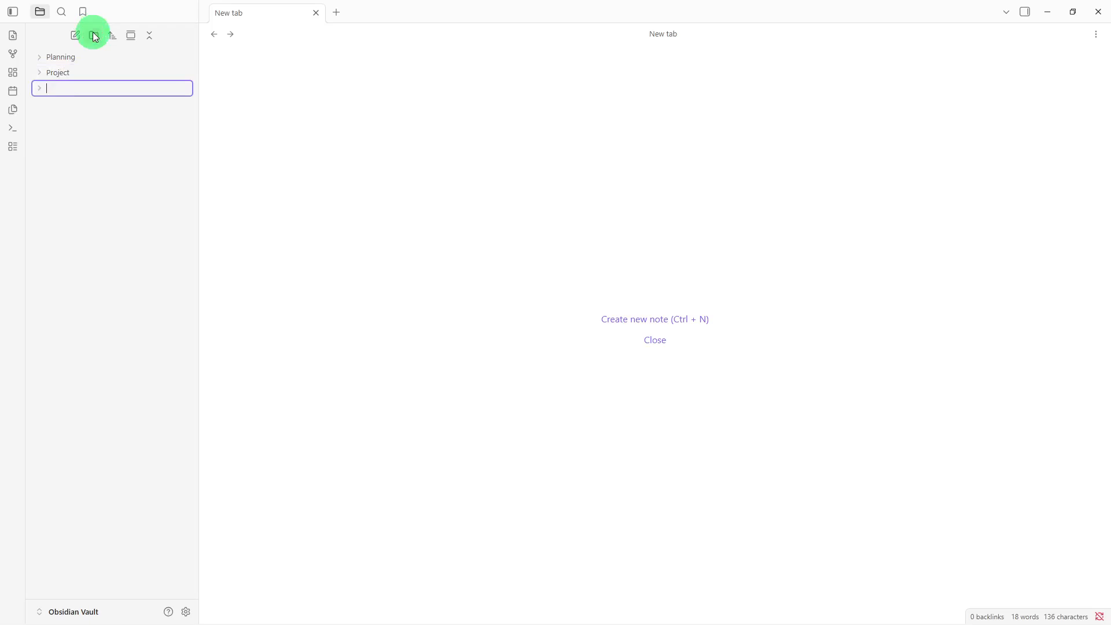
text(Resources)
key(Return)
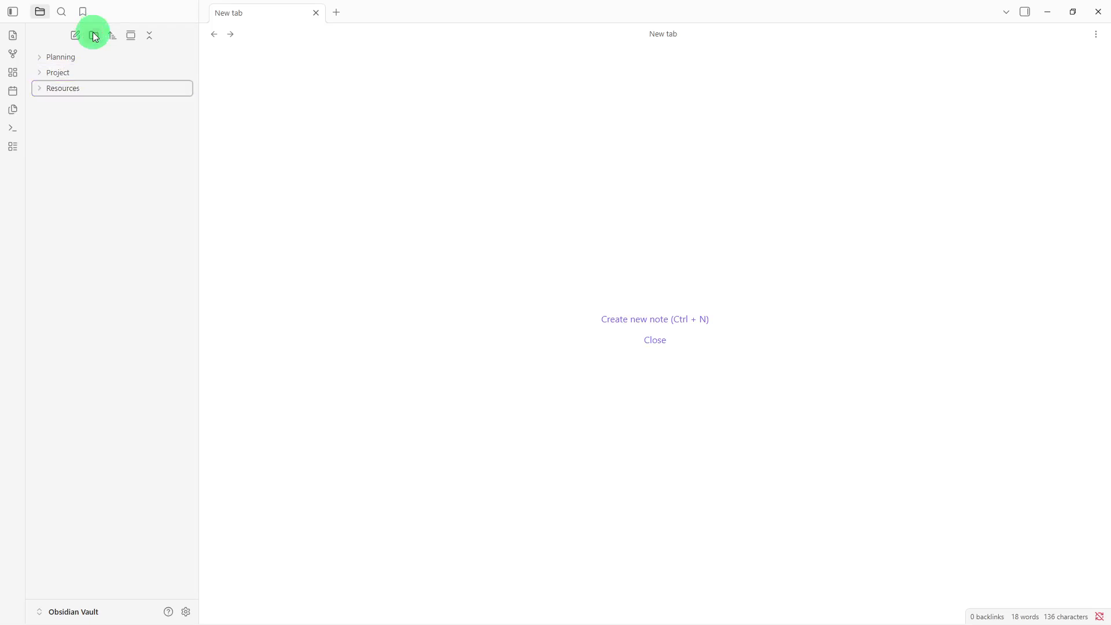
Step: Create a new note in the vault root and title it Startup Dashboard
click(76, 35)
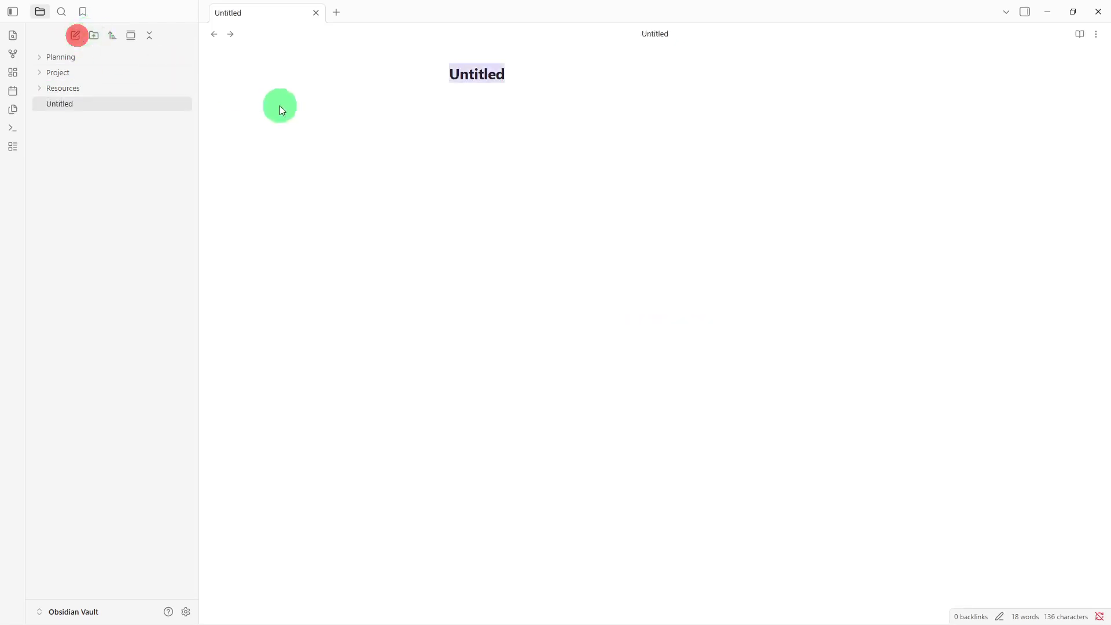
key(BackSpace)
text(Start)
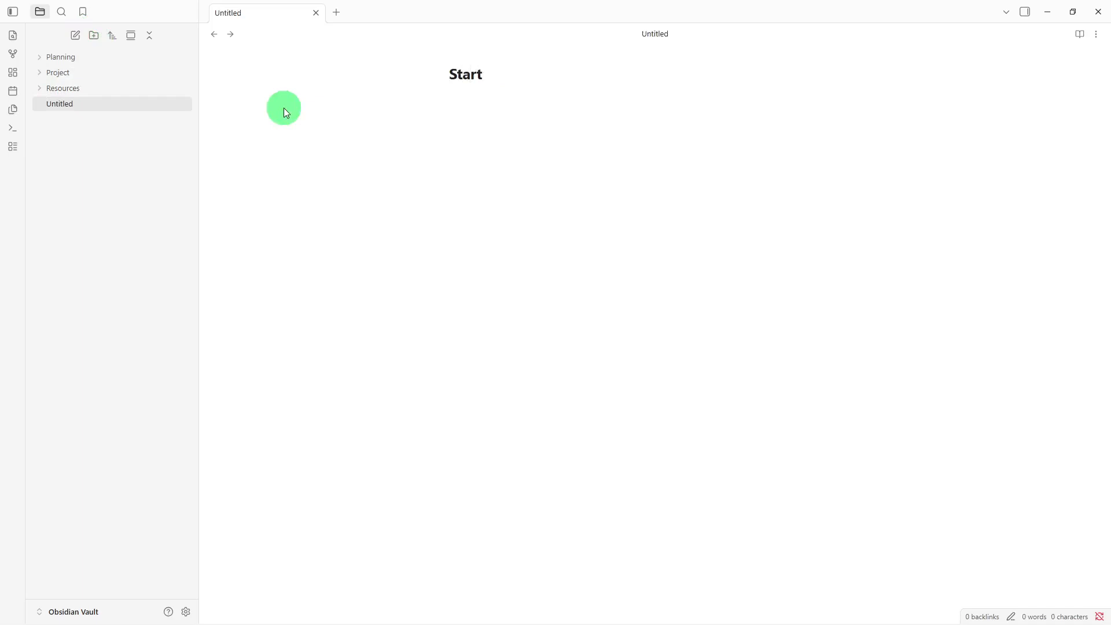
text(up Dashboard)
key(Return)
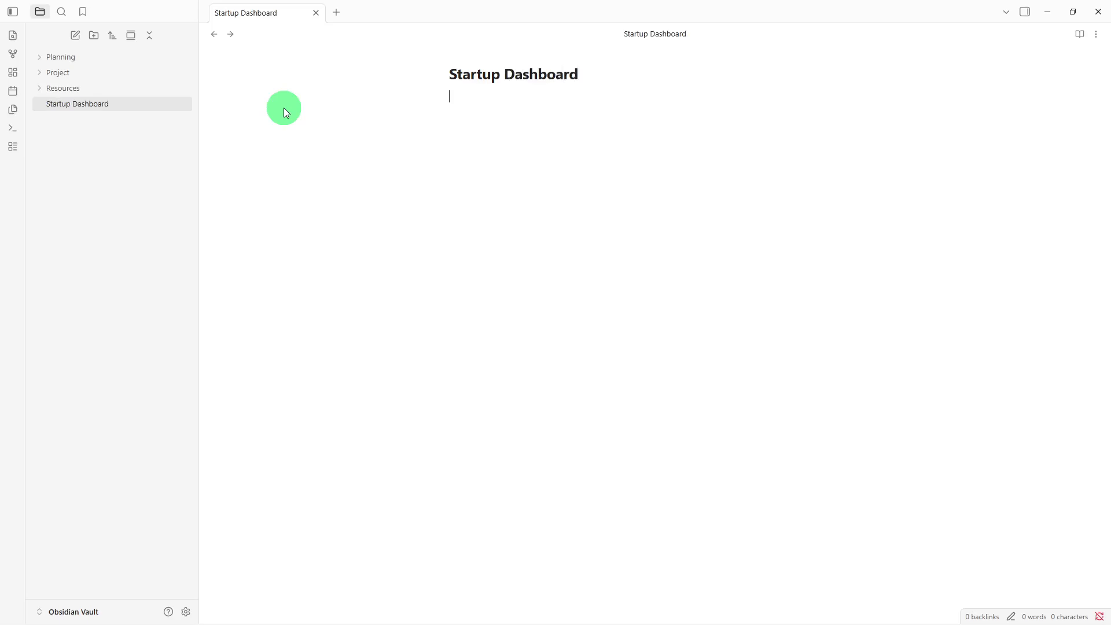
Step: Add Business Overview (Company Name, Mission, Vision), Current Priorities, Active Projects, Business Goals, Recent Updates and Related Resources sections; move the note into the Planning folder
text(Business Overview Company Name: Mission: Vision: Current Priorities 1. 2. 3. Active Projects - Business Goals - Recent Updates - Related Resources -)
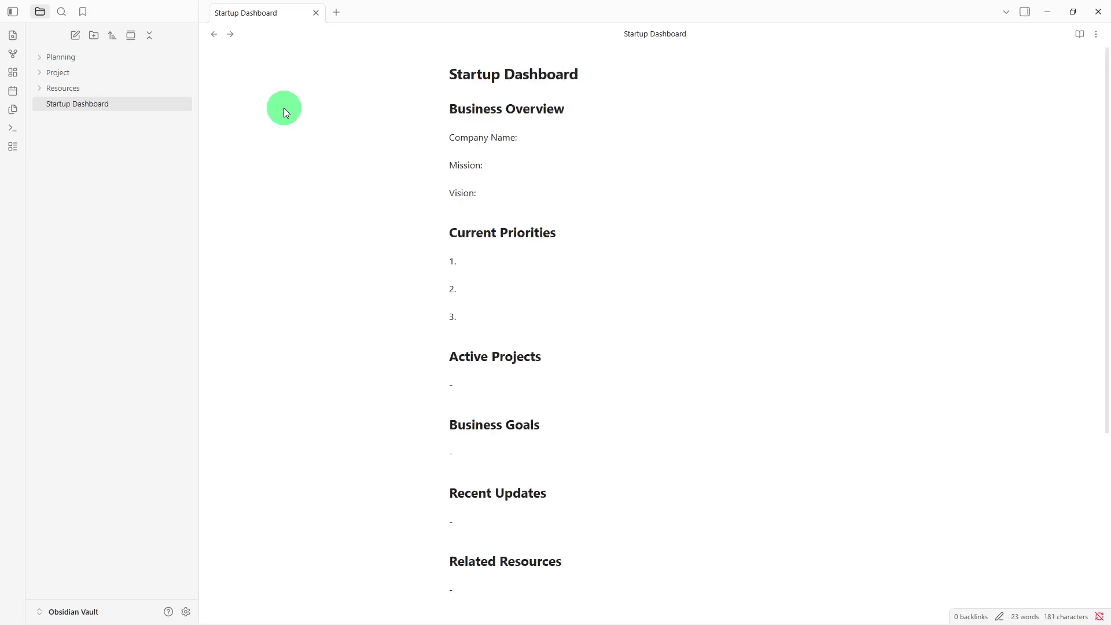
click(145, 105)
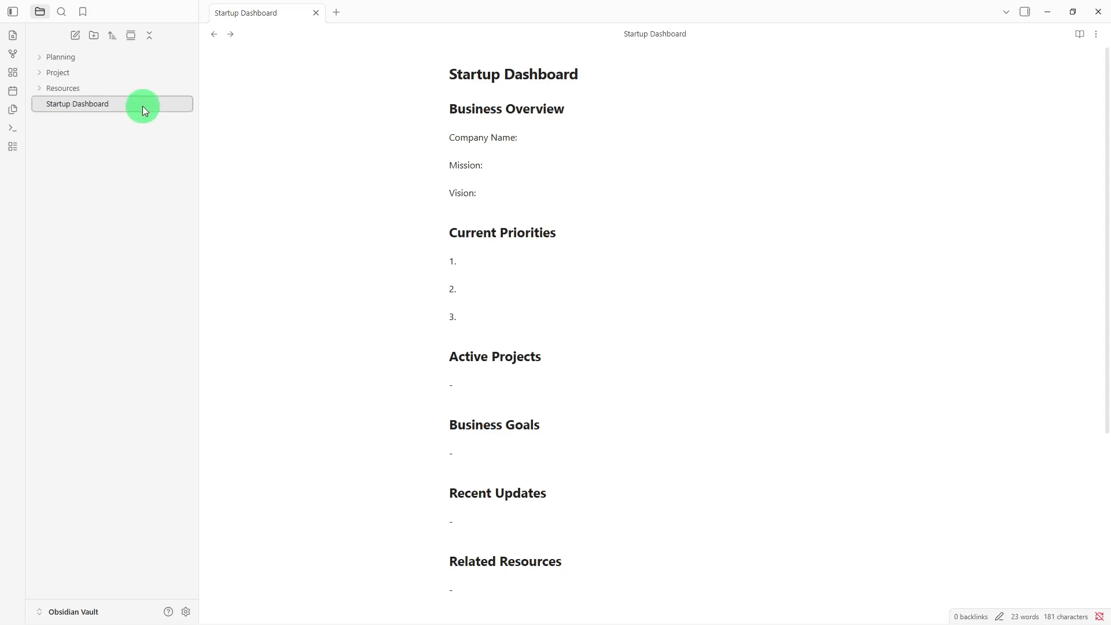
drag(142, 106, 161, 55)
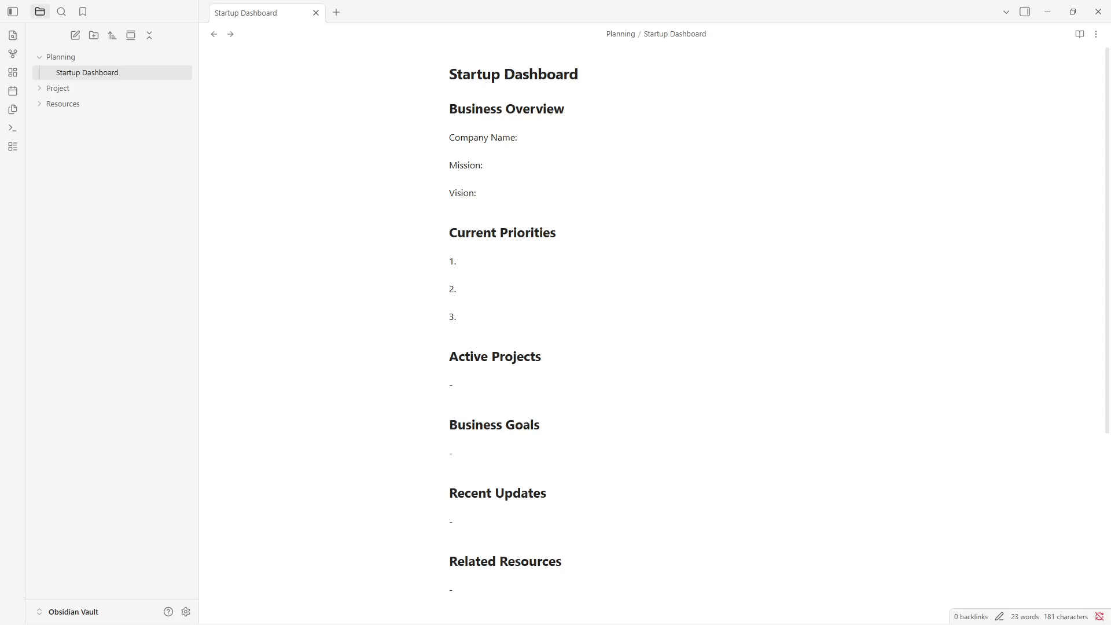
Step: Create a new note in the vault root and title it Project Tracker
click(145, 263)
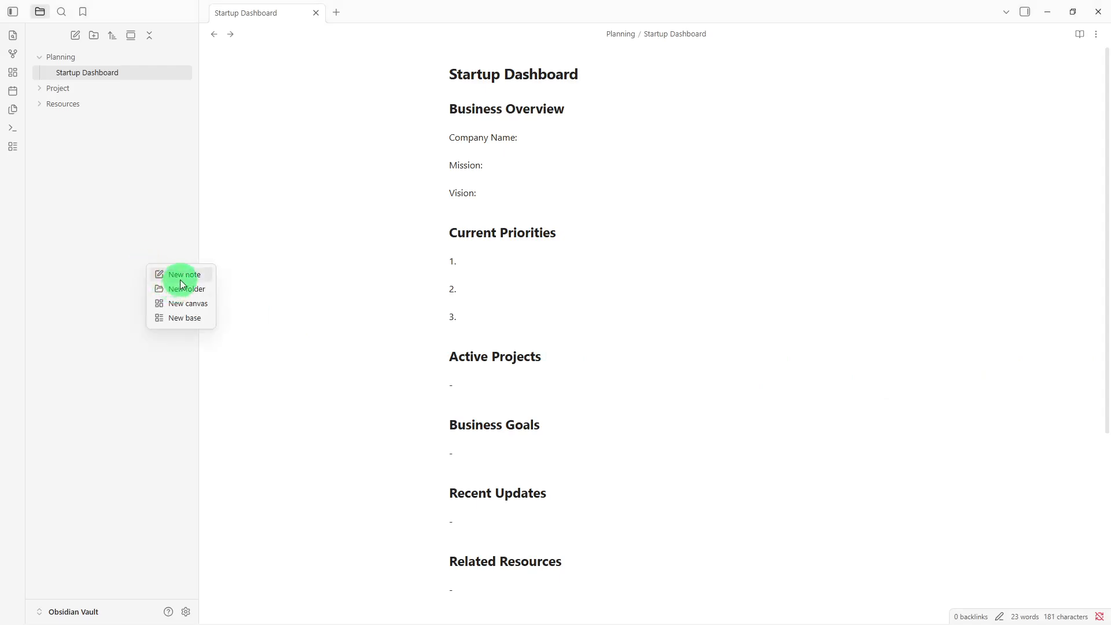
click(181, 280)
key(BackSpace)
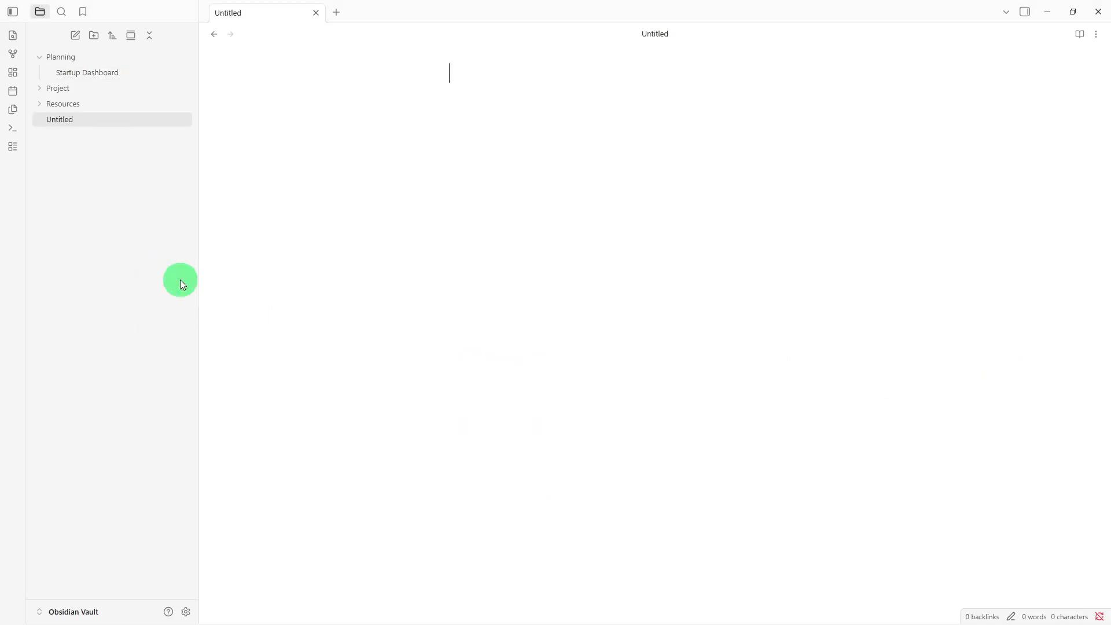
text(Project Trac)
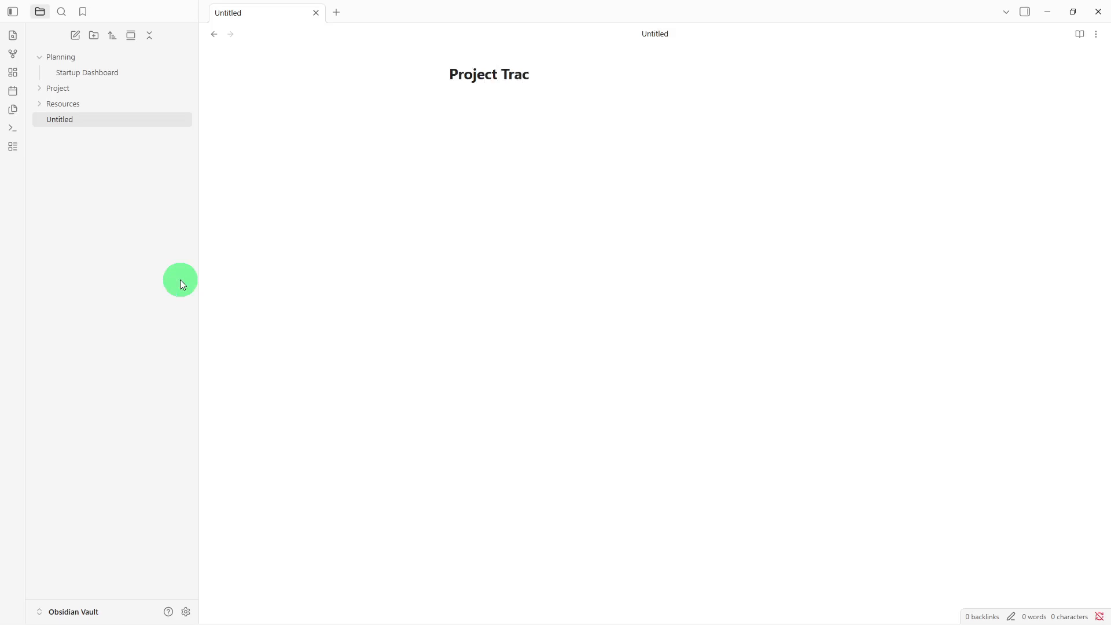
text(j)
key(BackSpace)
text(ker)
key(Return)
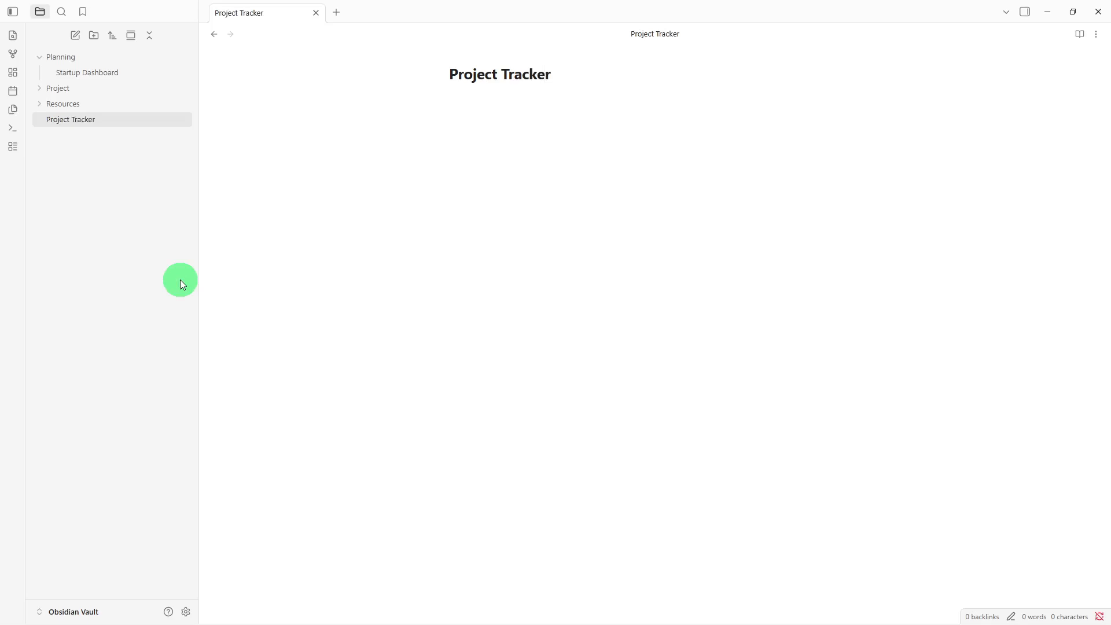
Step: Add Active Projects, Project Information (Project Name, Owner, Priority, Status, Deadline), Next Tasks, Completed Projects and Notes sections; move the note into the Project folder
text(Active Projects - Project Information Project Name: Owner: Priority: Status: Deadline: Next Tasks - Completed Projects - Notes -)
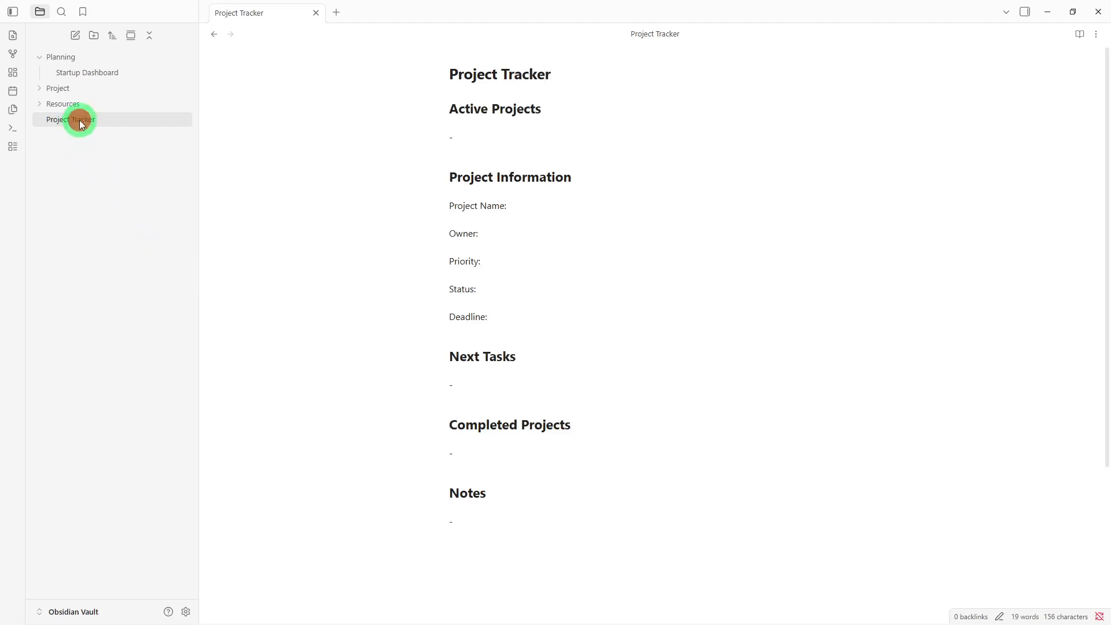
drag(81, 123, 99, 91)
click(97, 90)
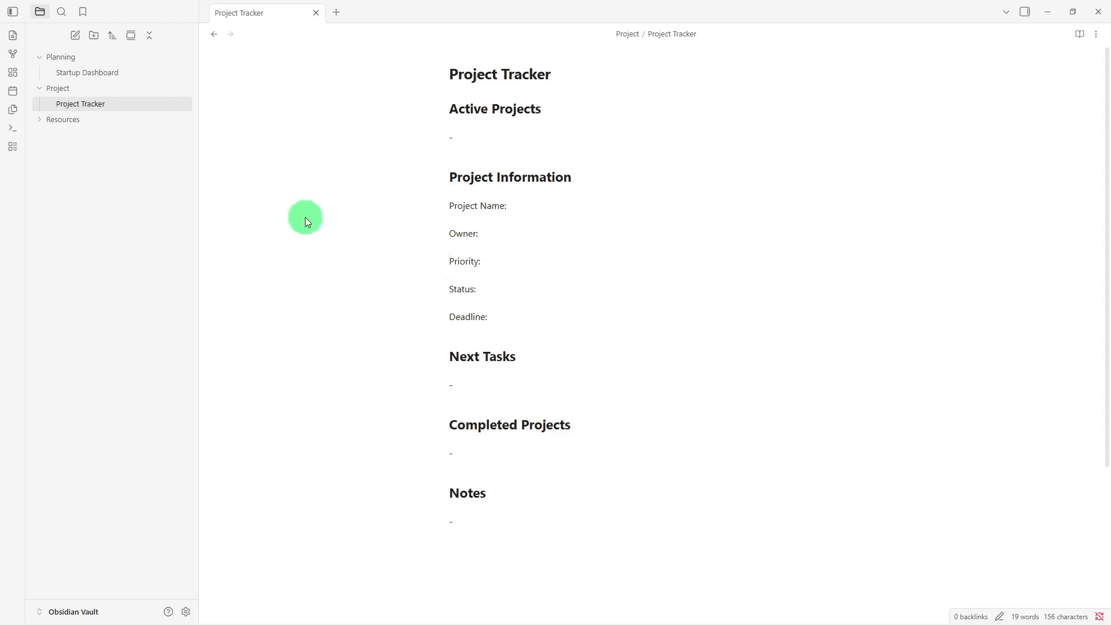
Step: Create a new note in the vault root and title it Resource Library
right_click(171, 177)
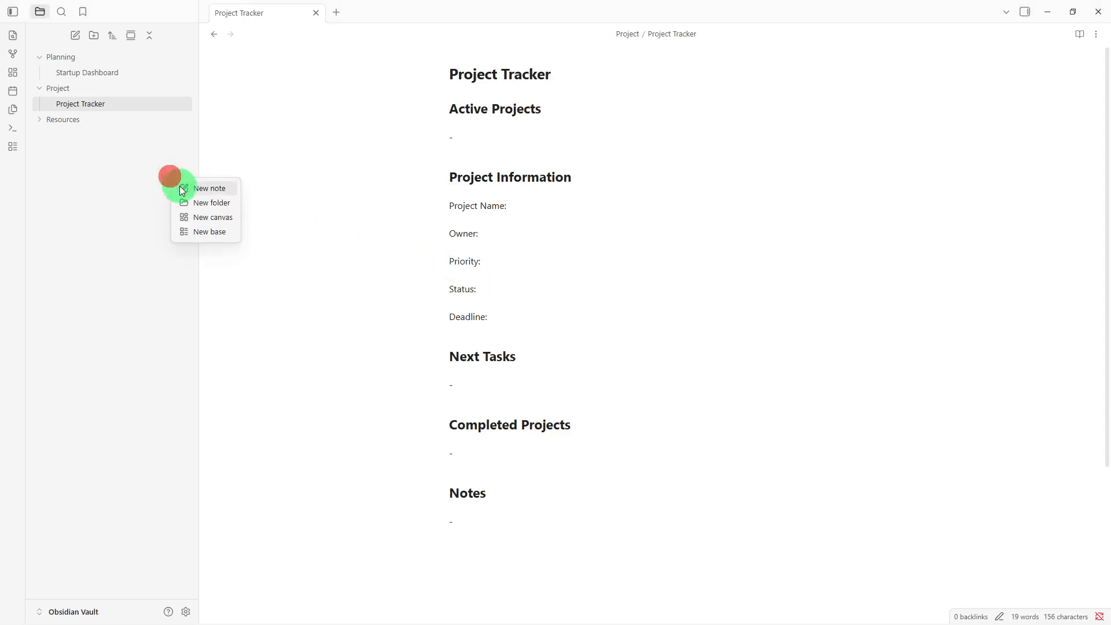
click(182, 191)
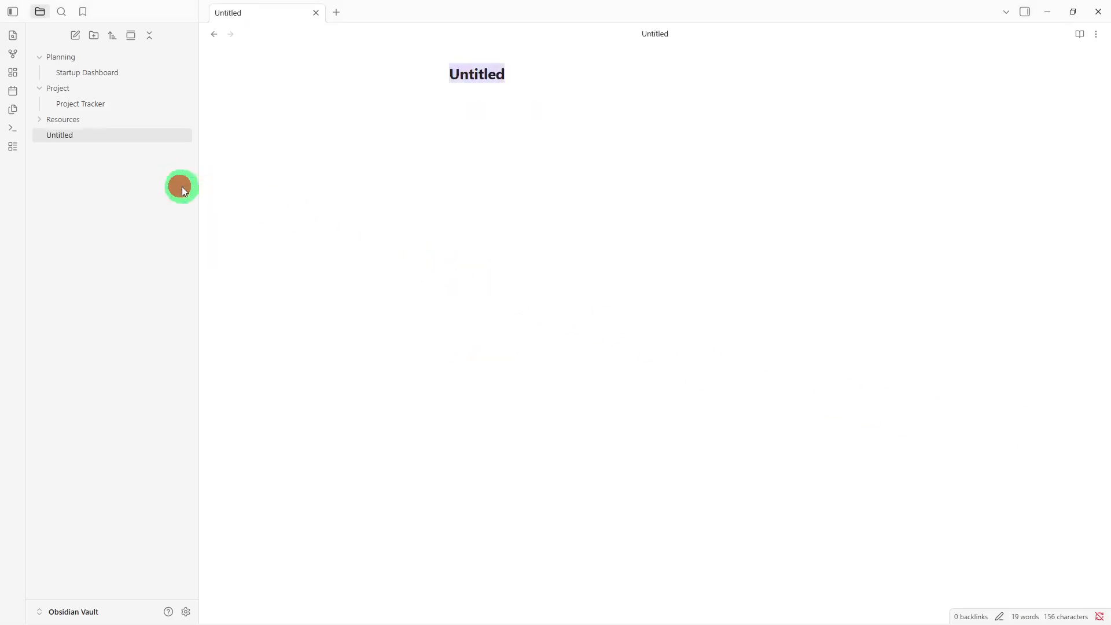
key(BackSpace)
text(R)
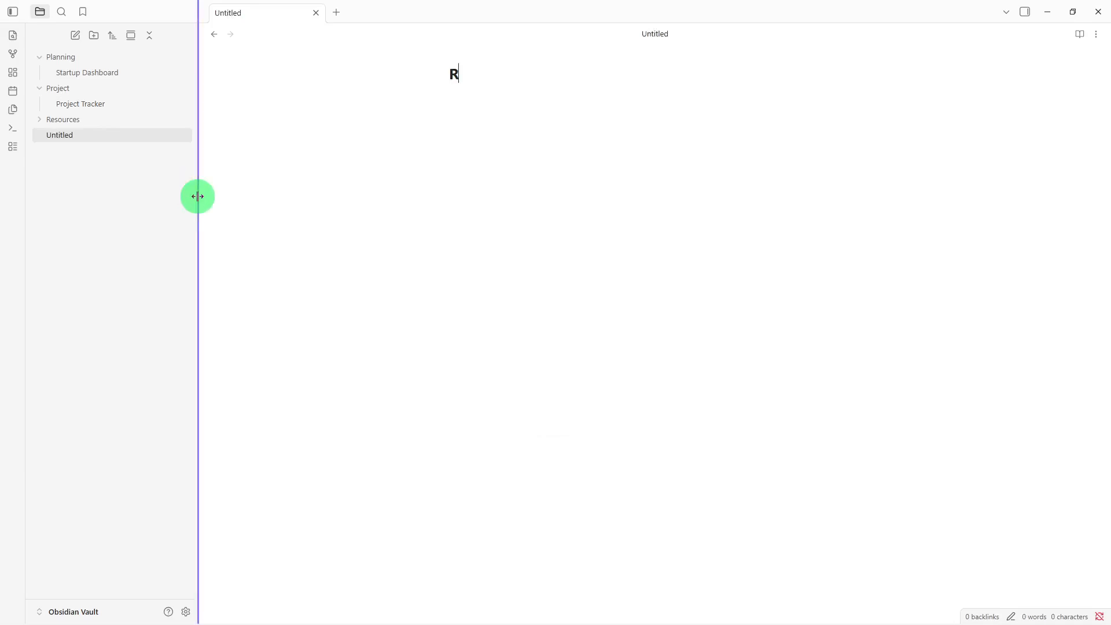
text(esource Libr)
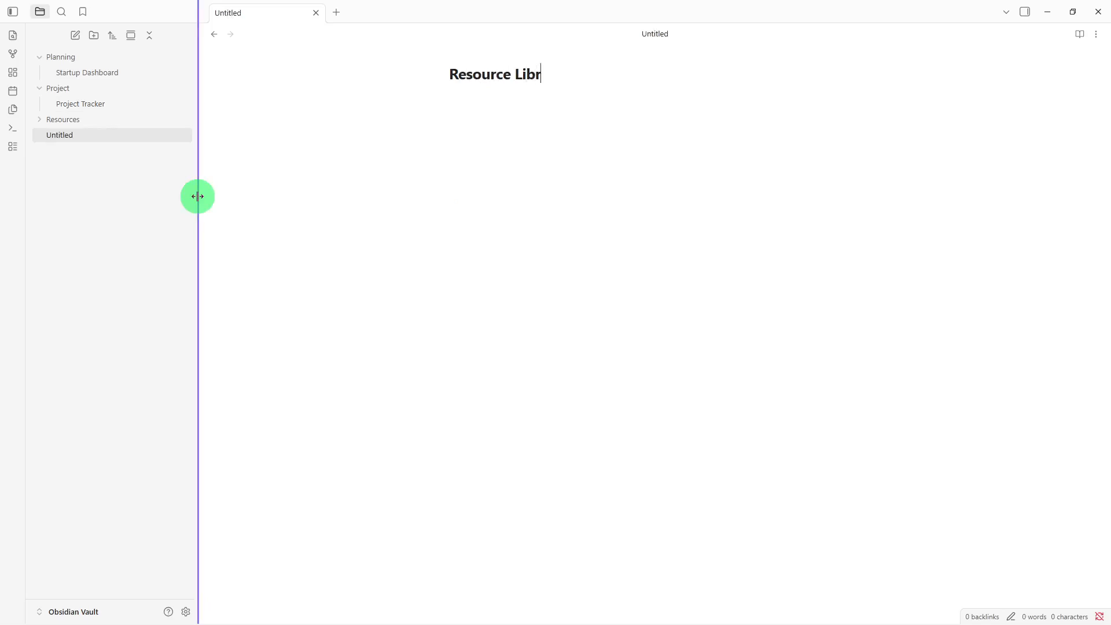
text(ary)
key(Return)
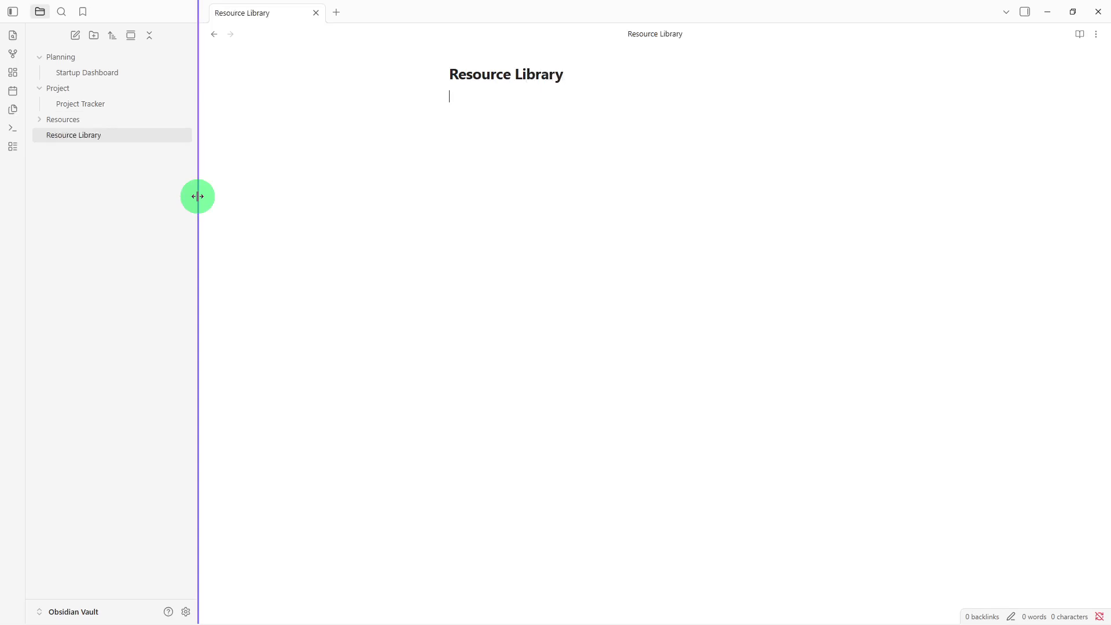
Step: Add level-two Documents, Research, Useful Links, Templates and Notes sections to the note and move it into the Resources folder
text(## Documents -   ## Research -   ## Useful Links -   ## Templates -   ## Notes -)
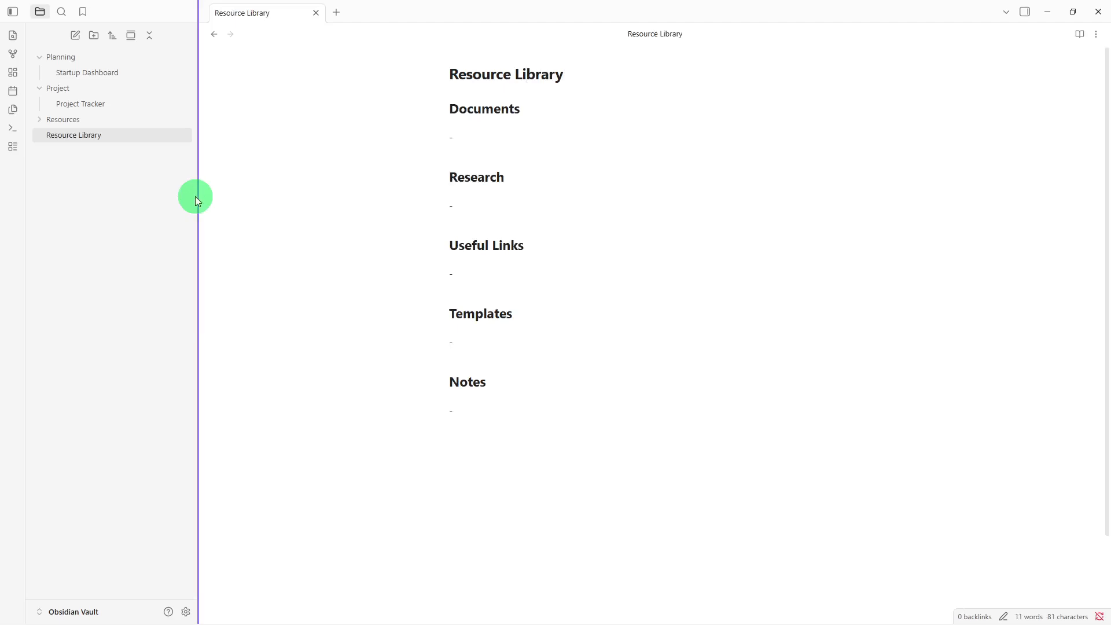
drag(130, 141, 135, 121)
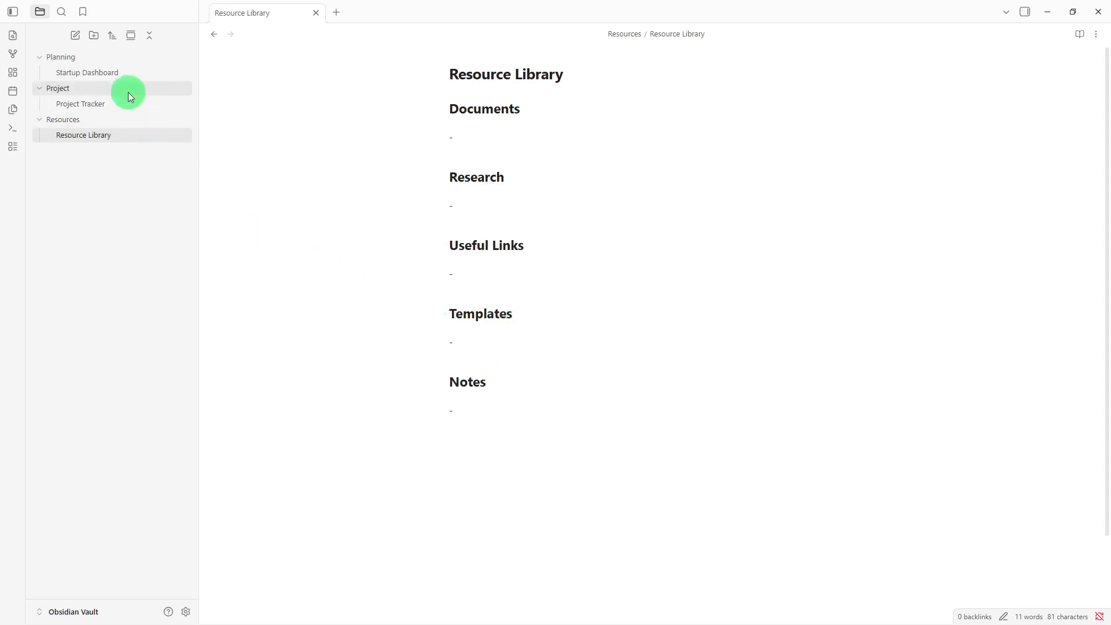
Step: In the Startup Dashboard note, add an internal link to Project Tracker at the end of the Related Resources section
click(128, 75)
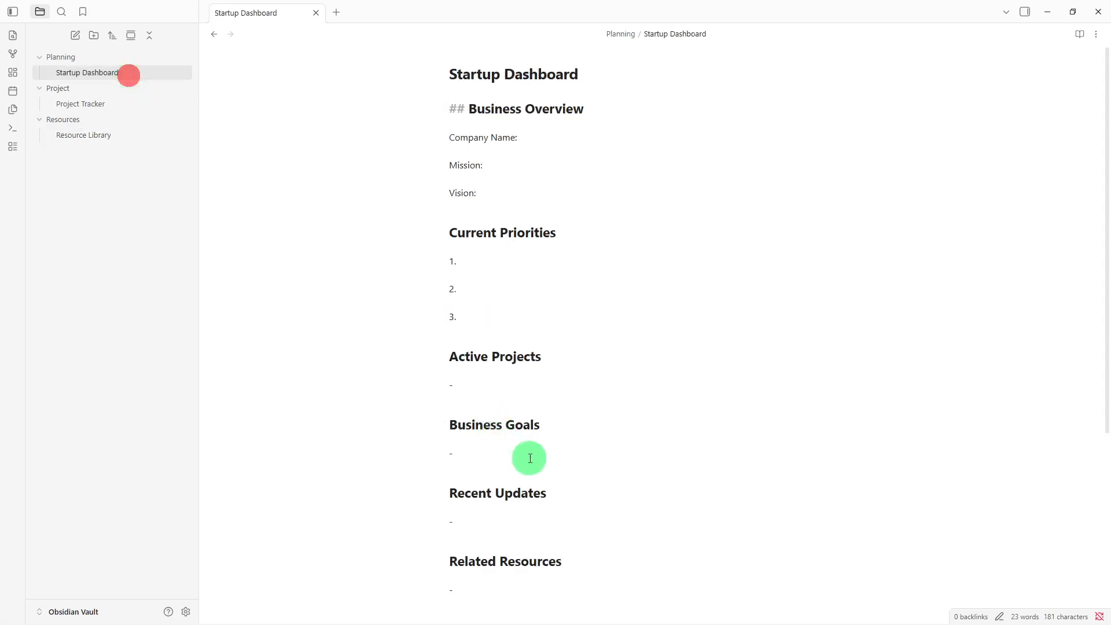
click(570, 452)
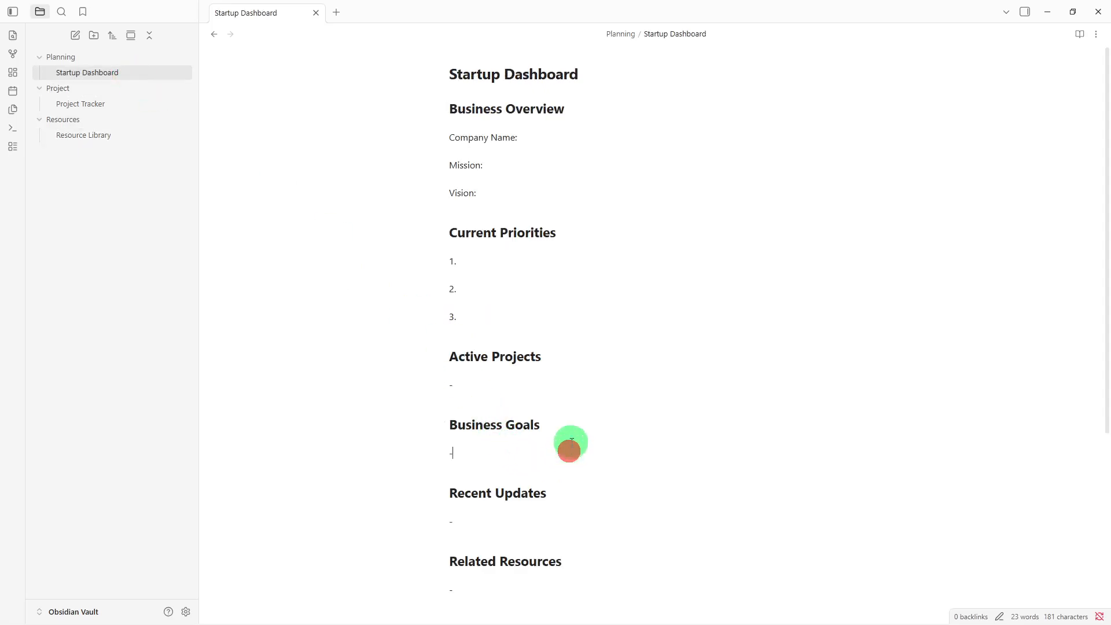
scroll(571, 445, down, 2)
click(558, 486)
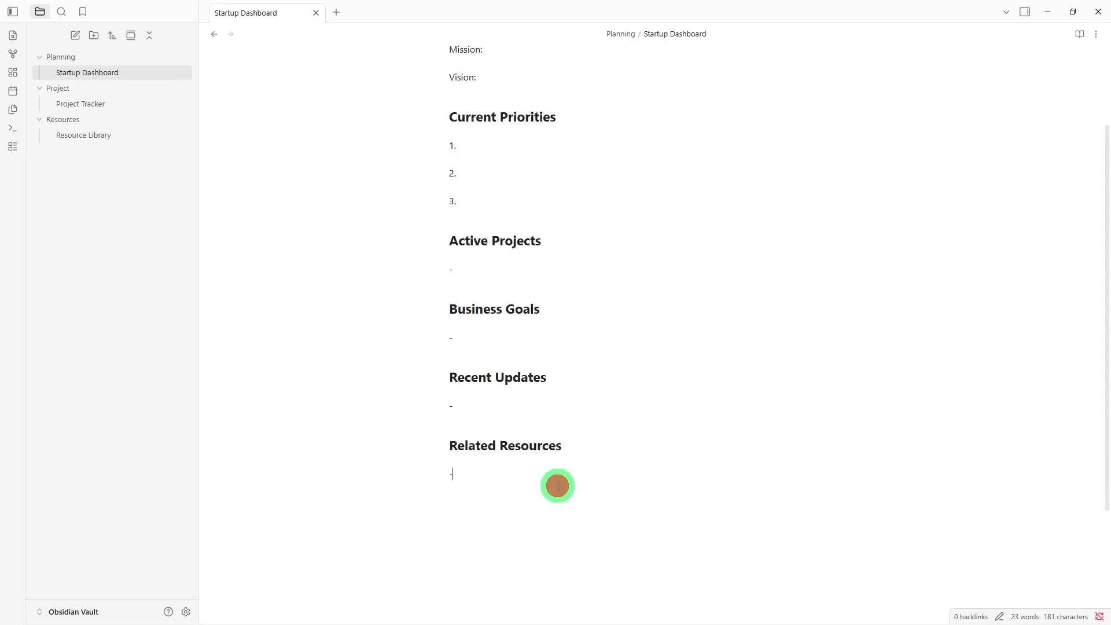
key(Return)
text([[)
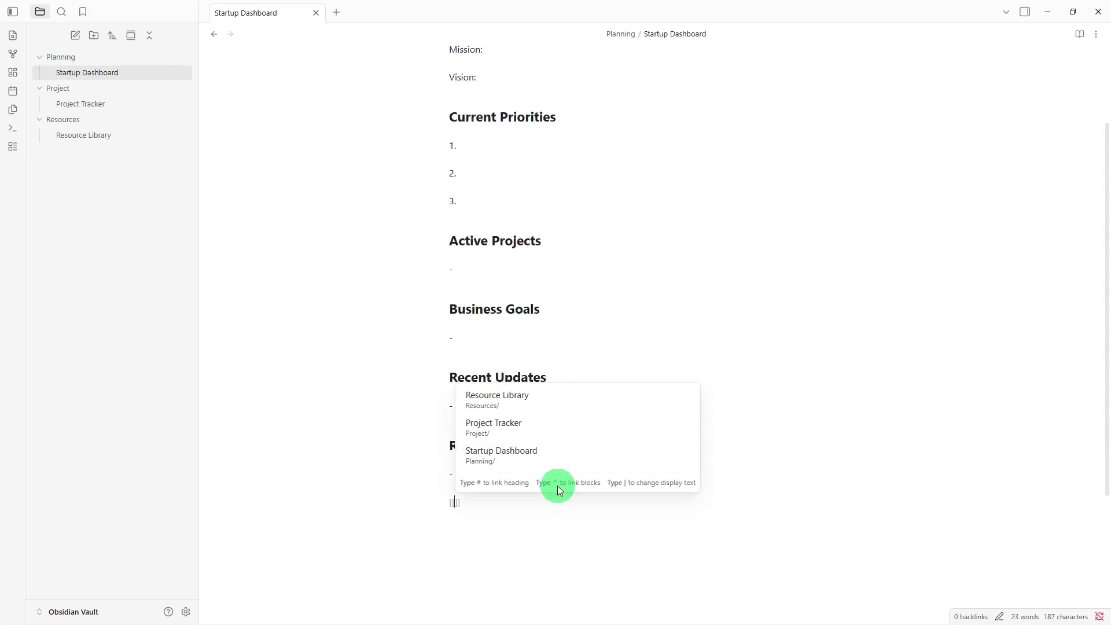
click(577, 426)
key(Return)
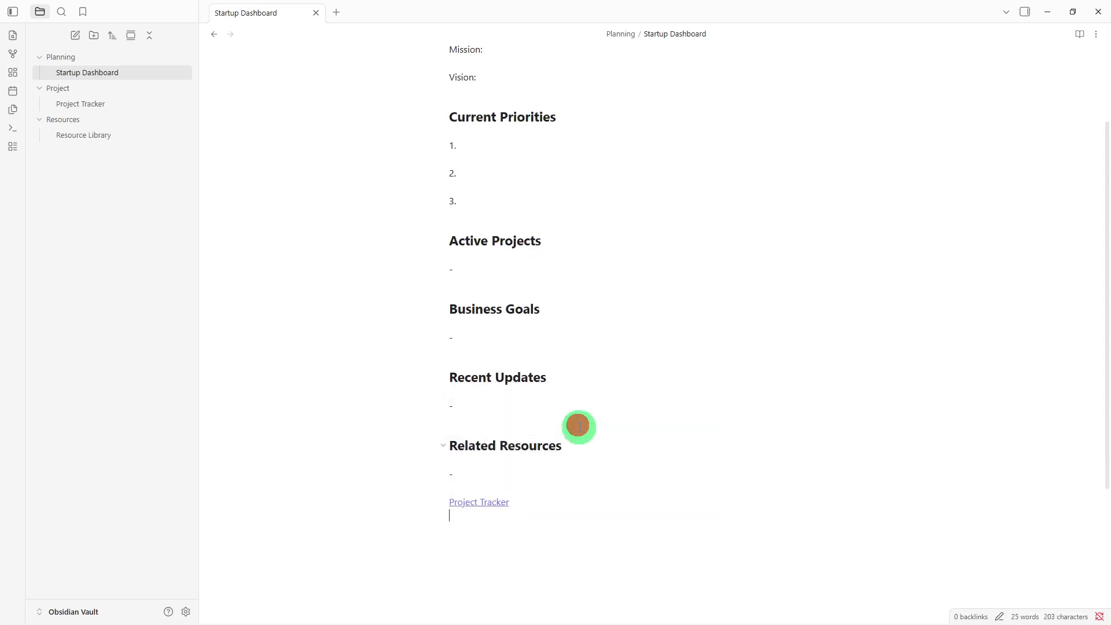
Step: Add an internal link to Resource Library directly below the Project Tracker link
text([[)
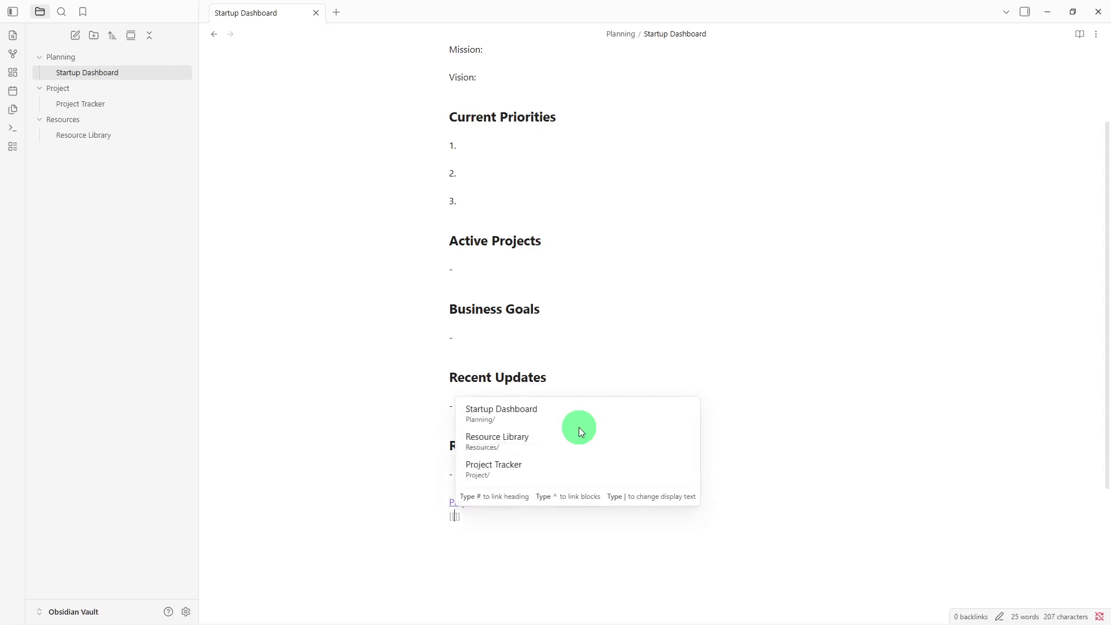
click(572, 442)
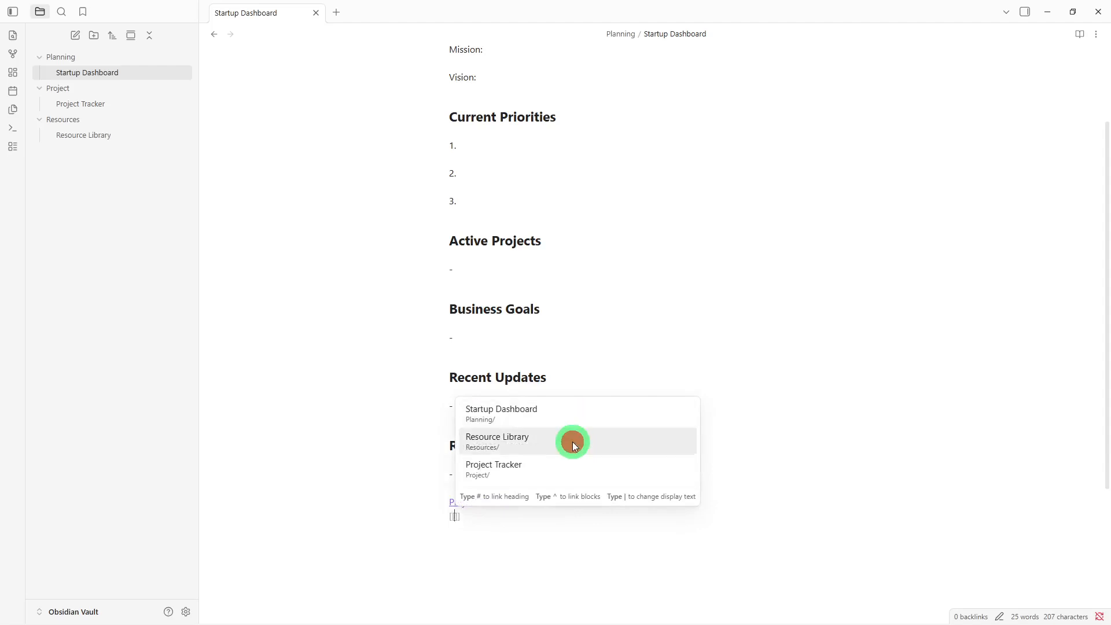
key(Return)
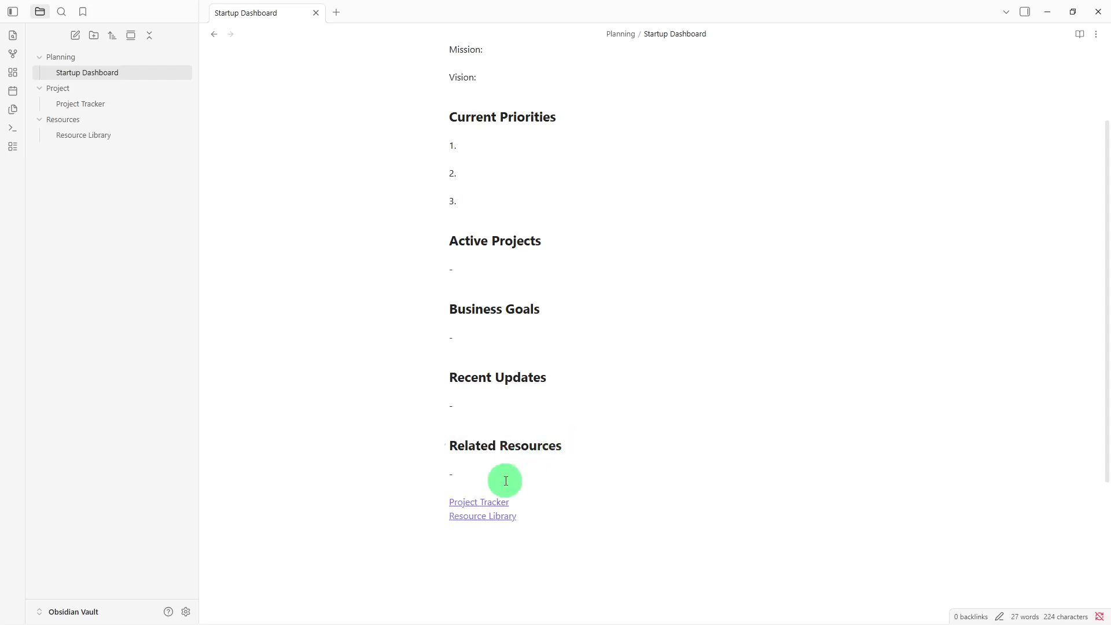
Step: Open the Project Tracker note from its link and add an internal link to Startup Dashboard at the end of its Notes section
click(486, 500)
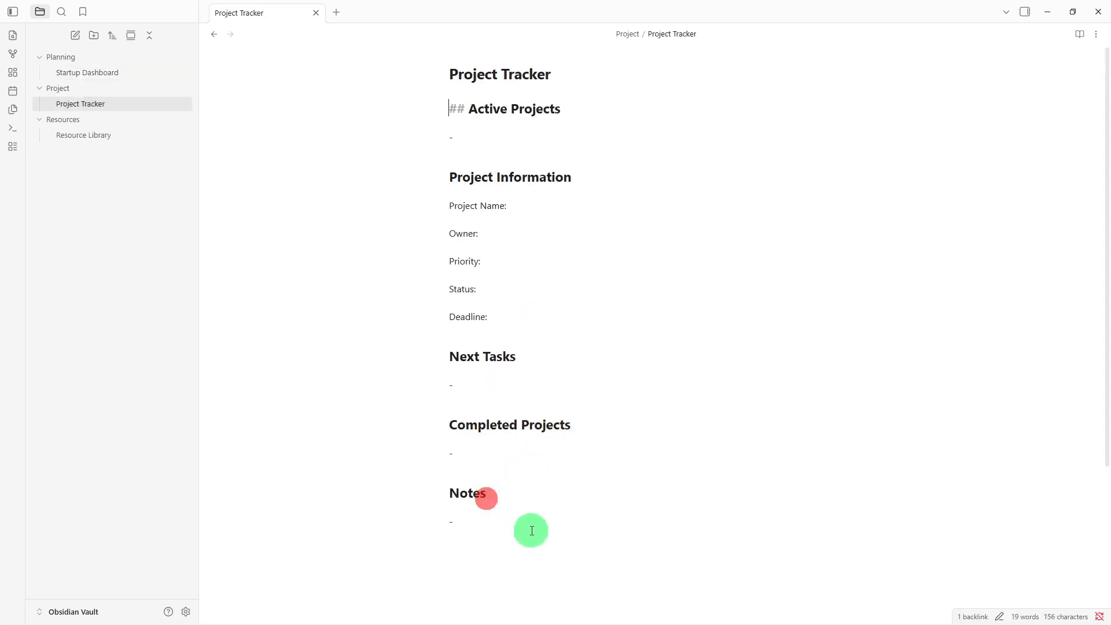
click(532, 531)
key(Return)
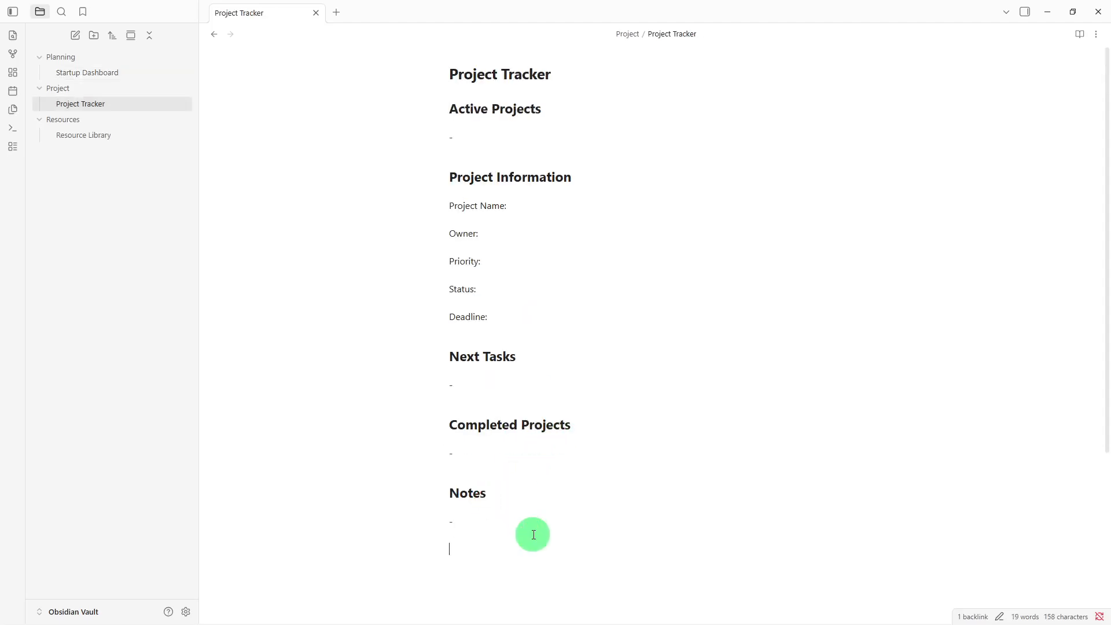
text([[)
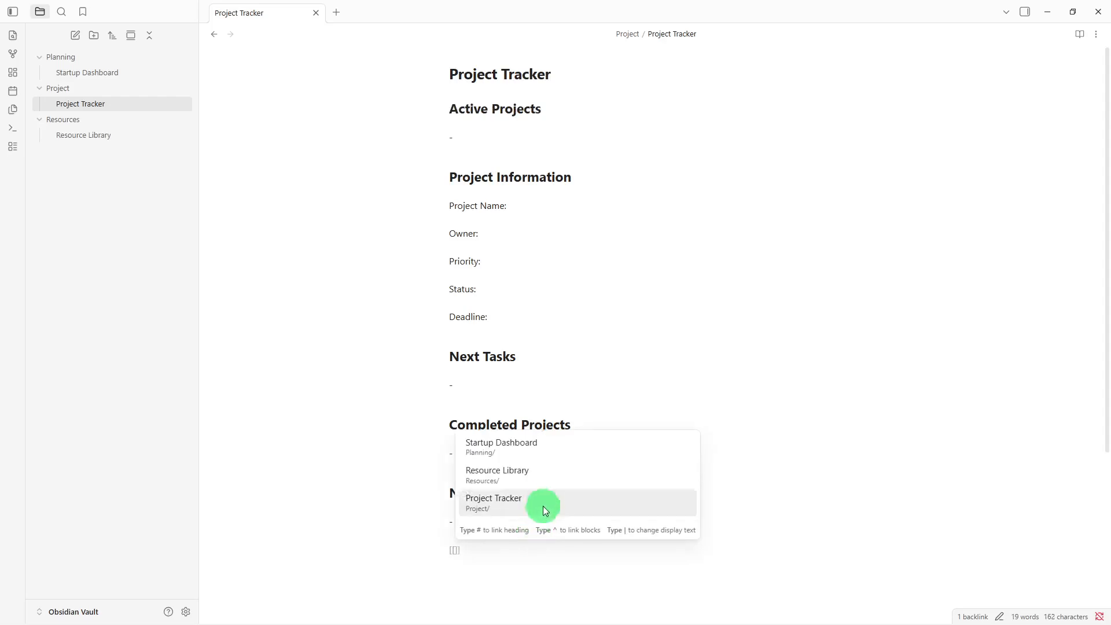
click(557, 455)
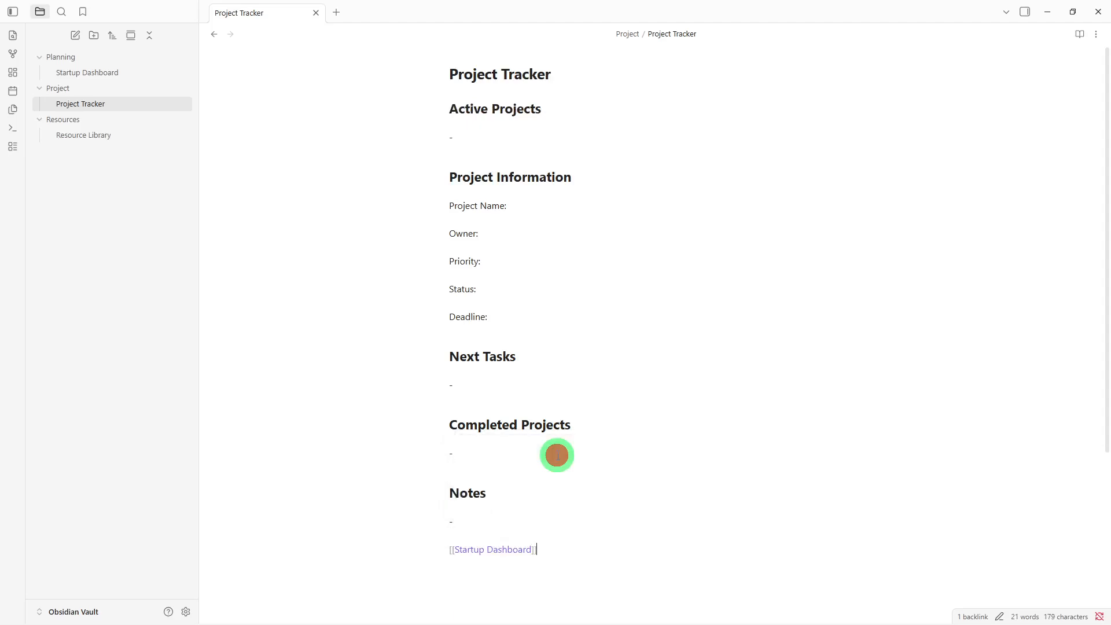
key(Return)
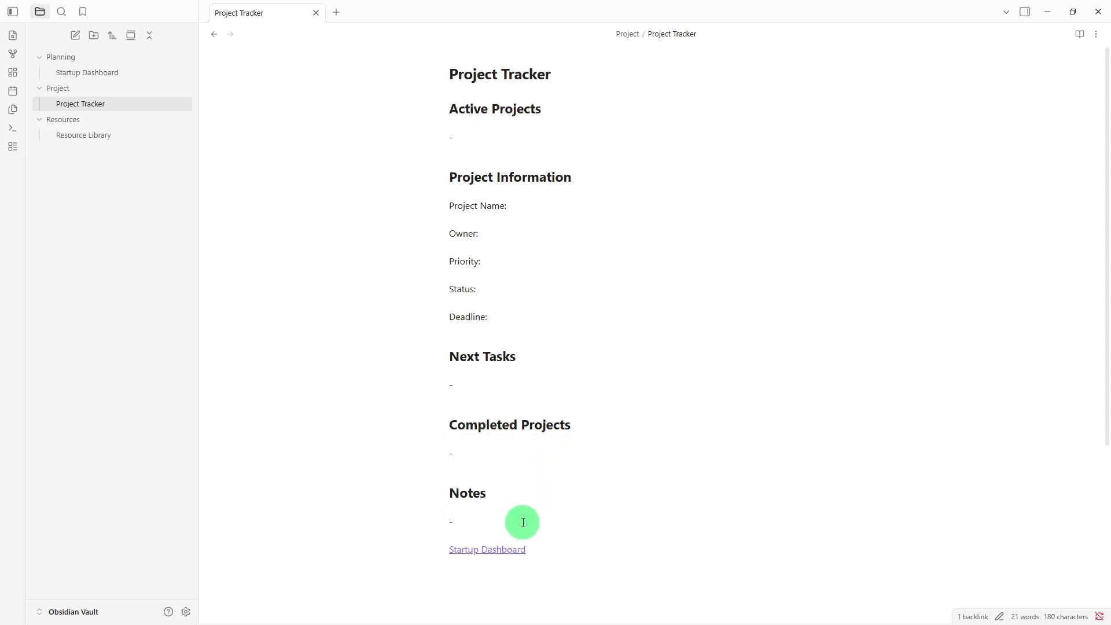
Step: Follow the link back to Startup Dashboard and add an aliases property to that note with the values new and dashboard
click(519, 551)
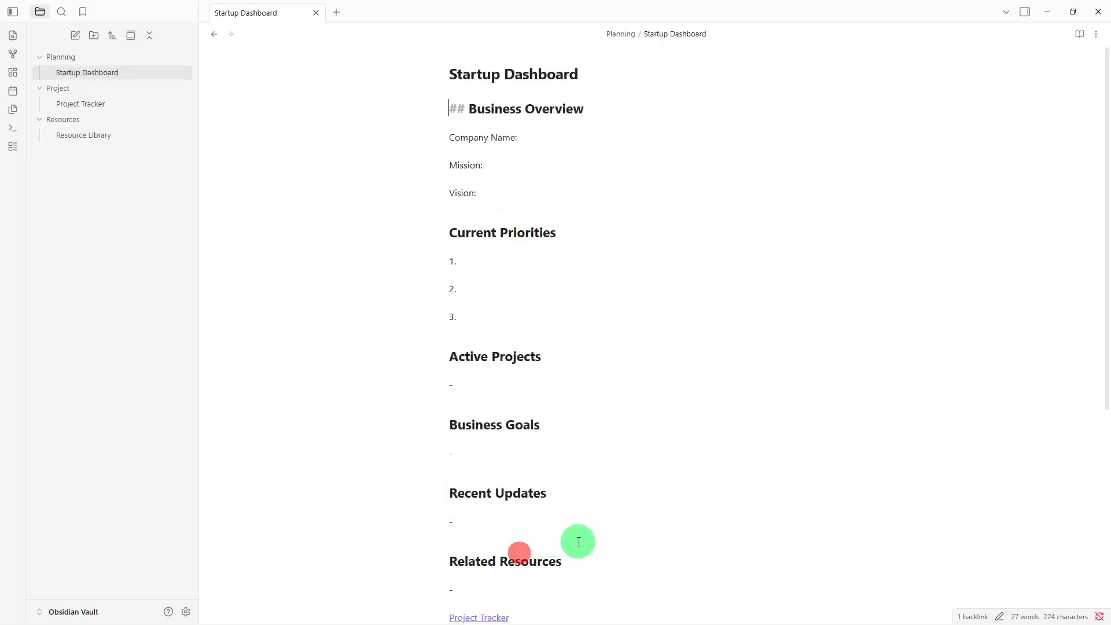
scroll(588, 536, down, 1)
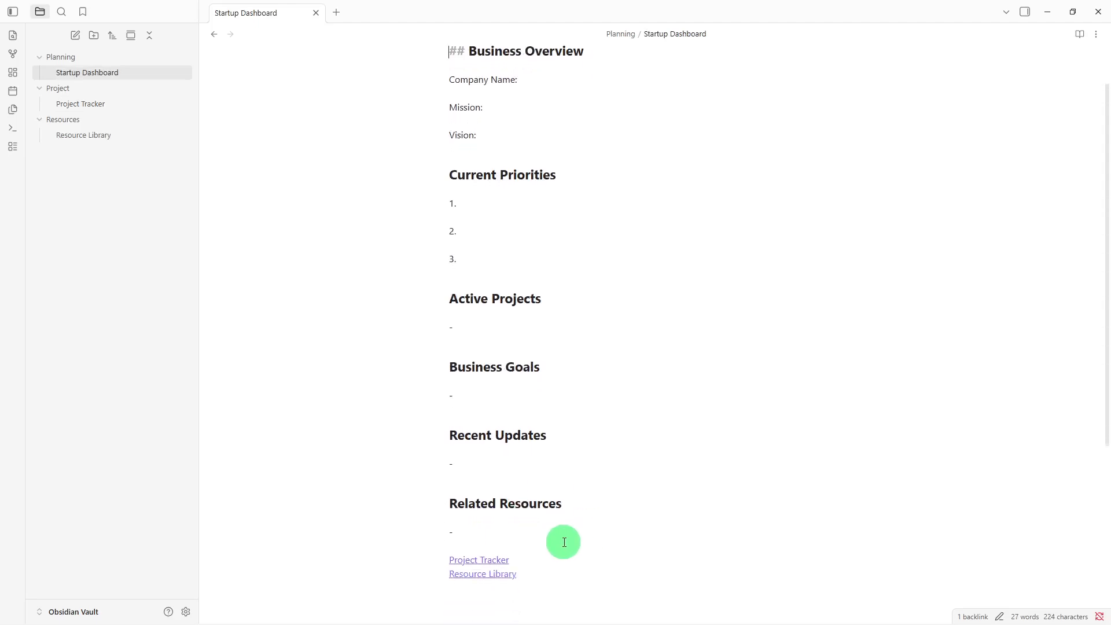
scroll(591, 536, up, 1)
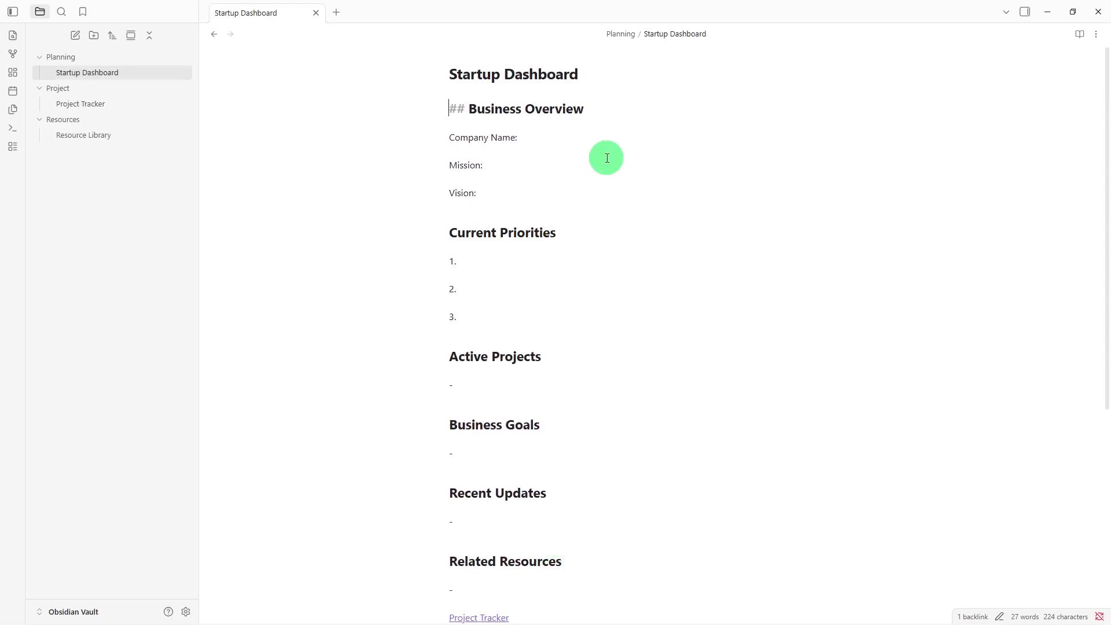
click(1096, 35)
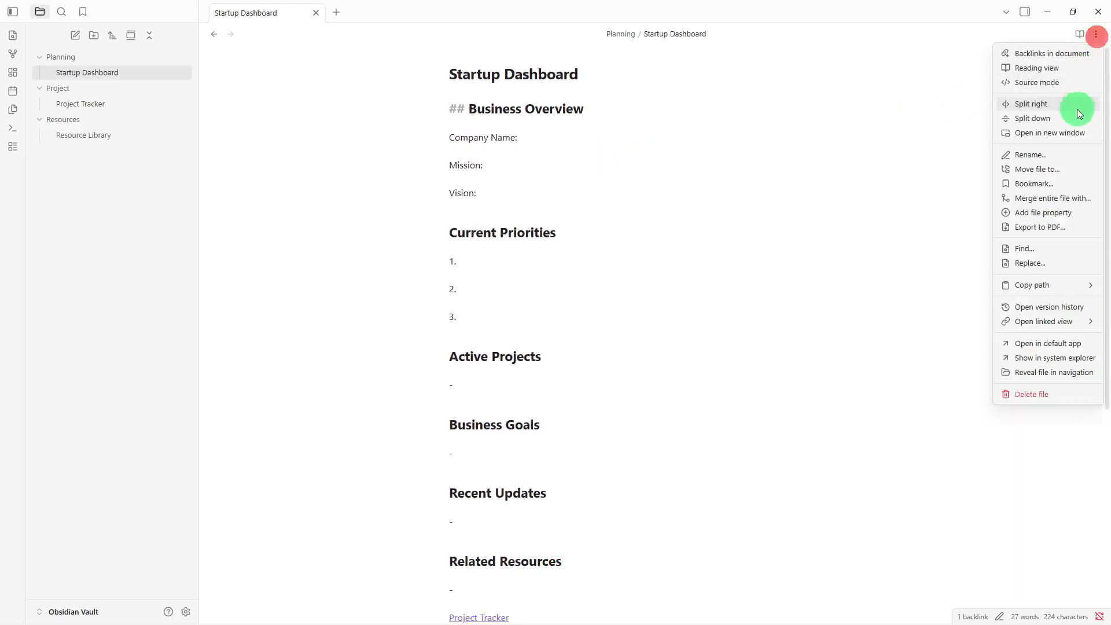
click(1057, 212)
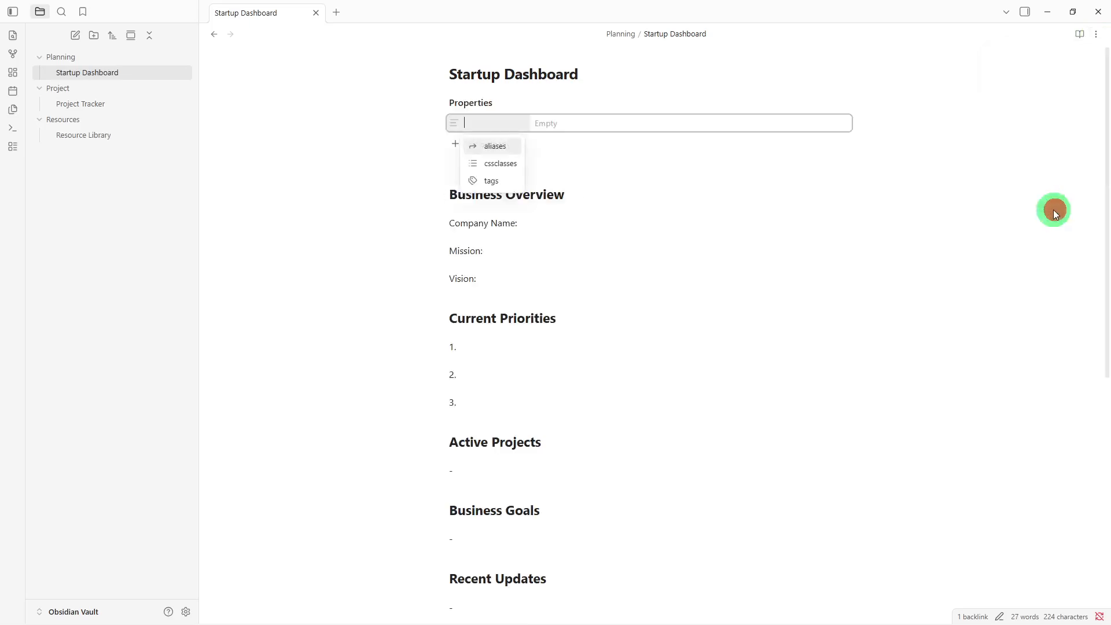
click(497, 147)
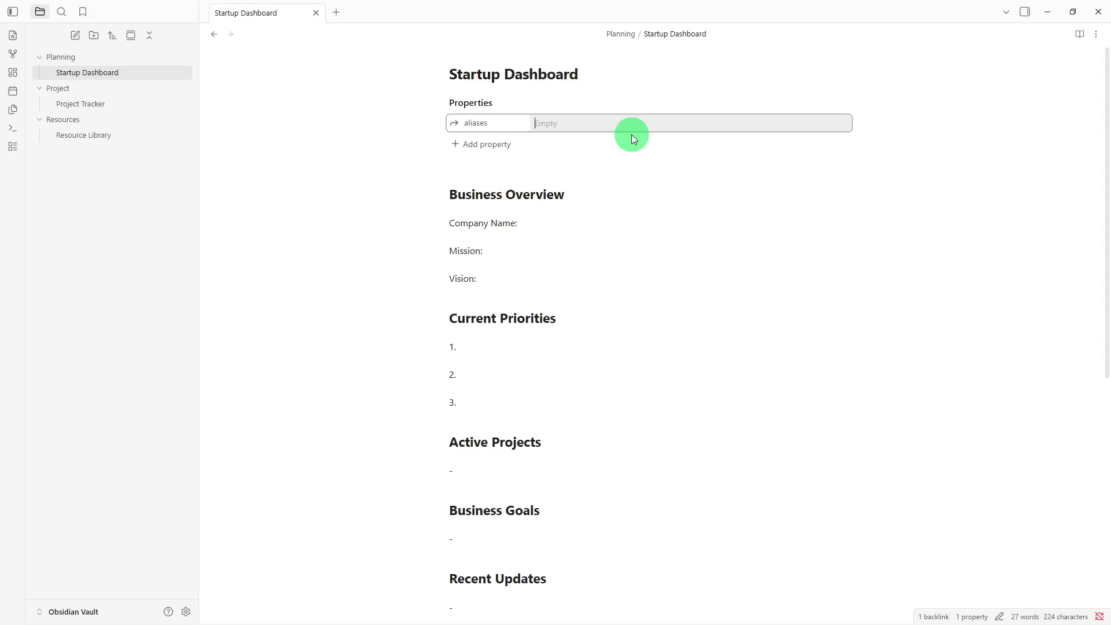
text(r)
text(ew)
key(Return)
text(dashboard)
key(Return)
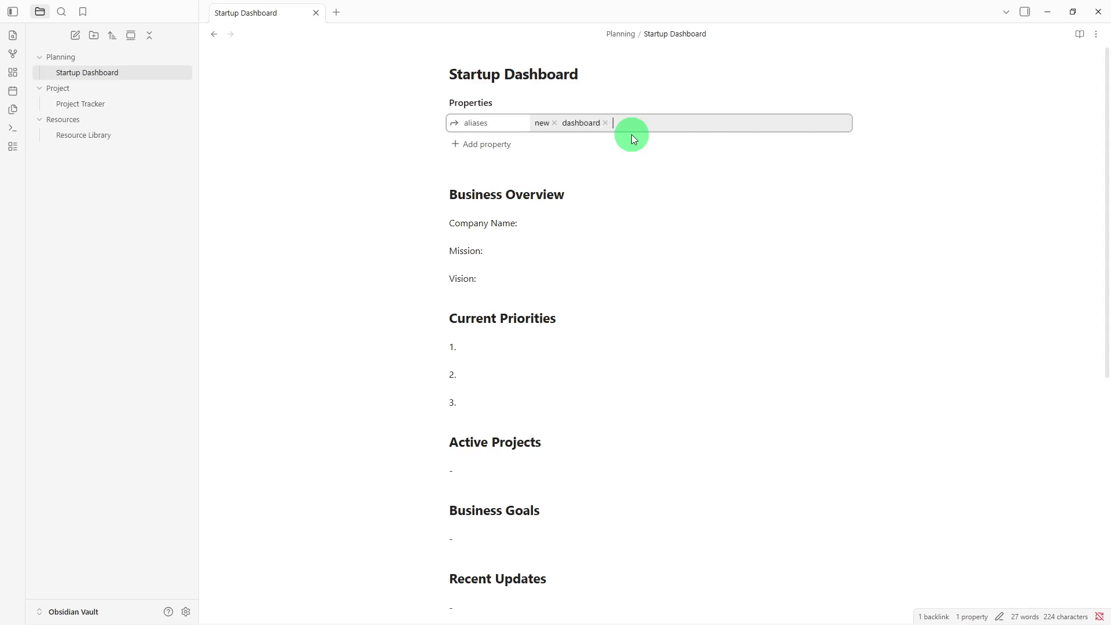
Step: Add the tag #strategy directly below the Business Overview heading
click(498, 203)
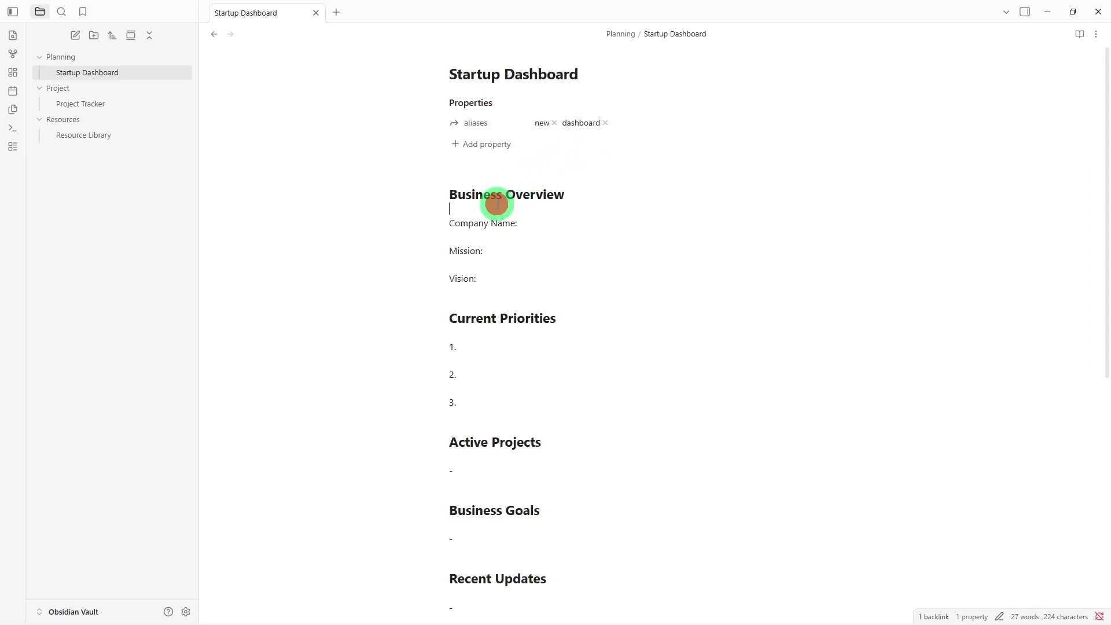
text(#strategy)
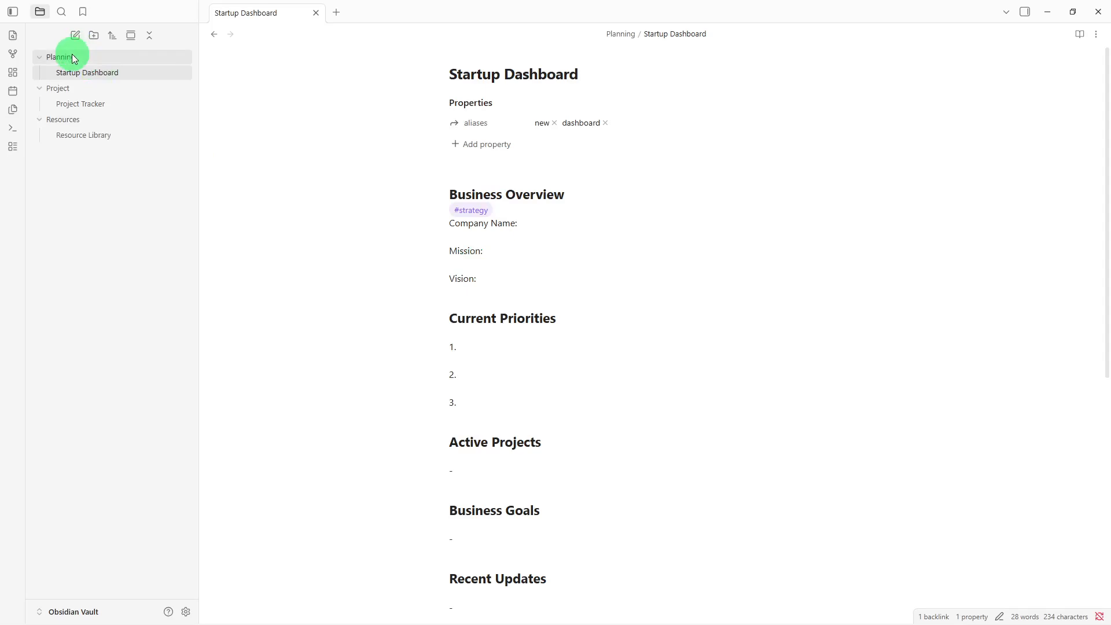
Step: Review the vault's notes in turn: Startup Dashboard, Project Tracker and Resource Library
click(79, 79)
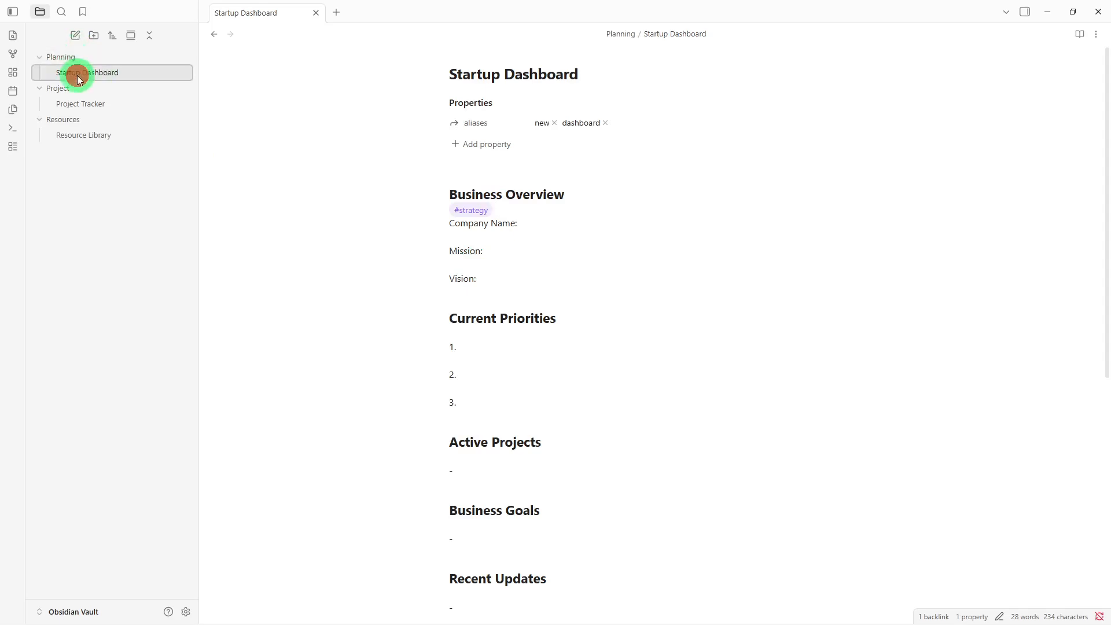
click(95, 105)
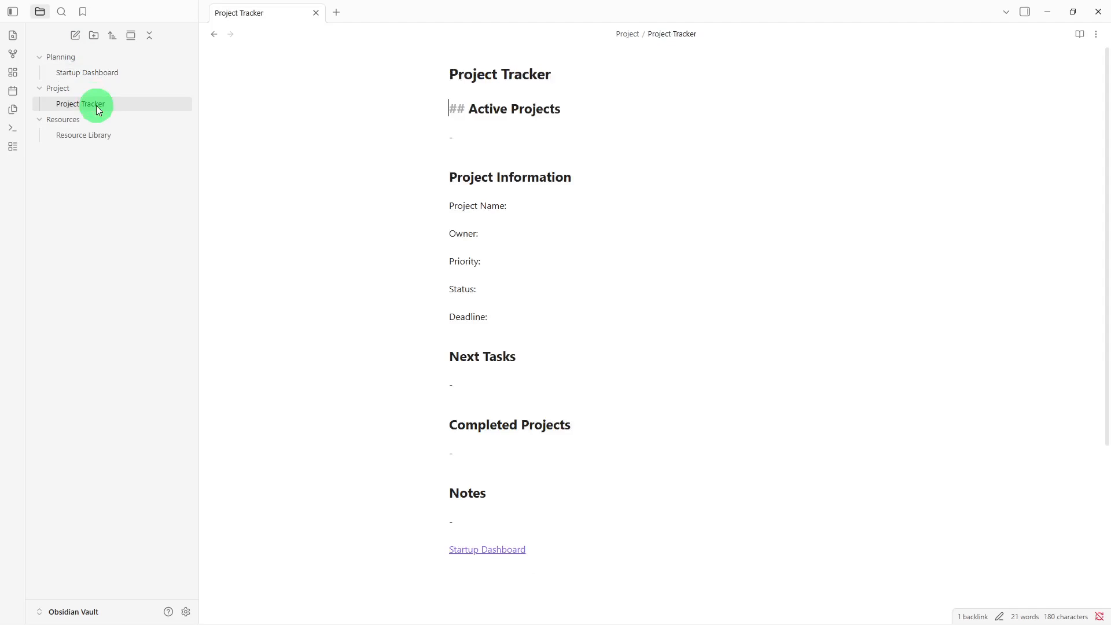
click(95, 136)
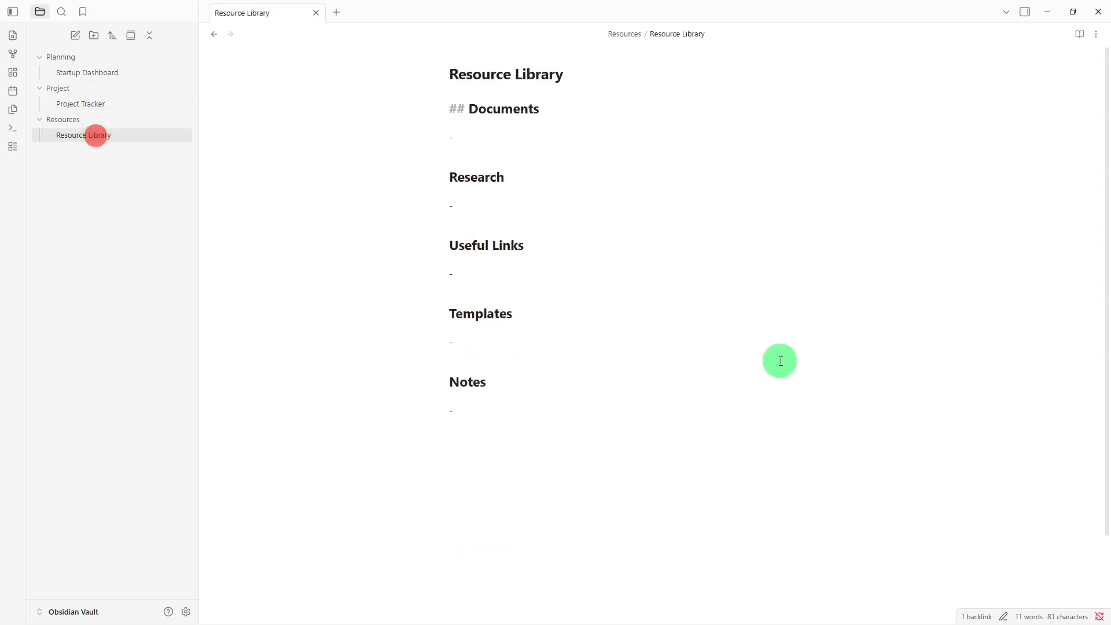
click(781, 362)
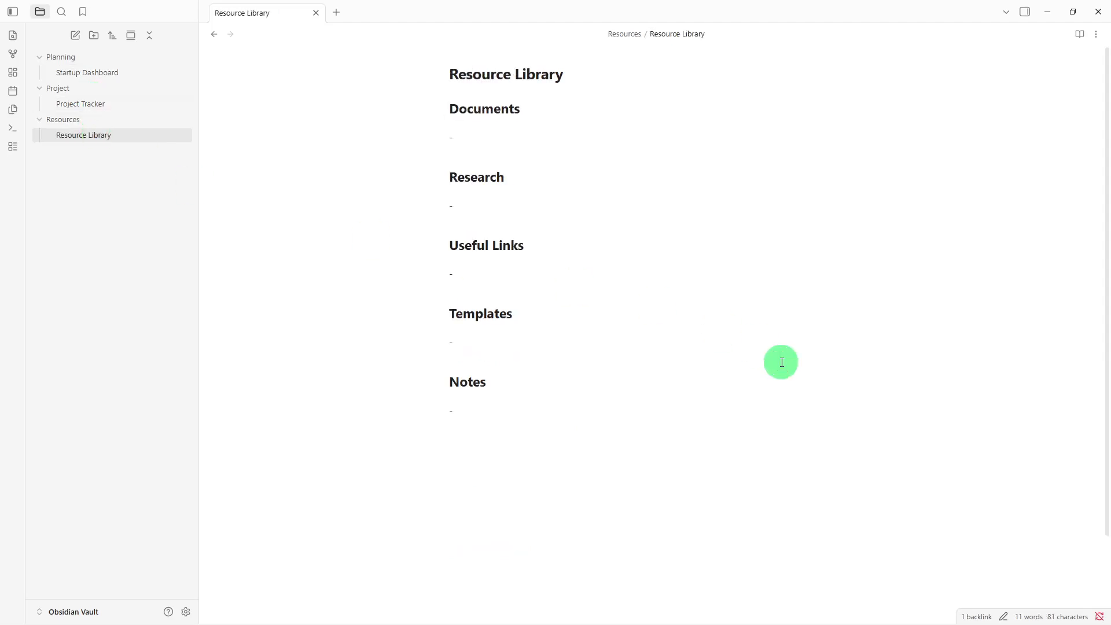